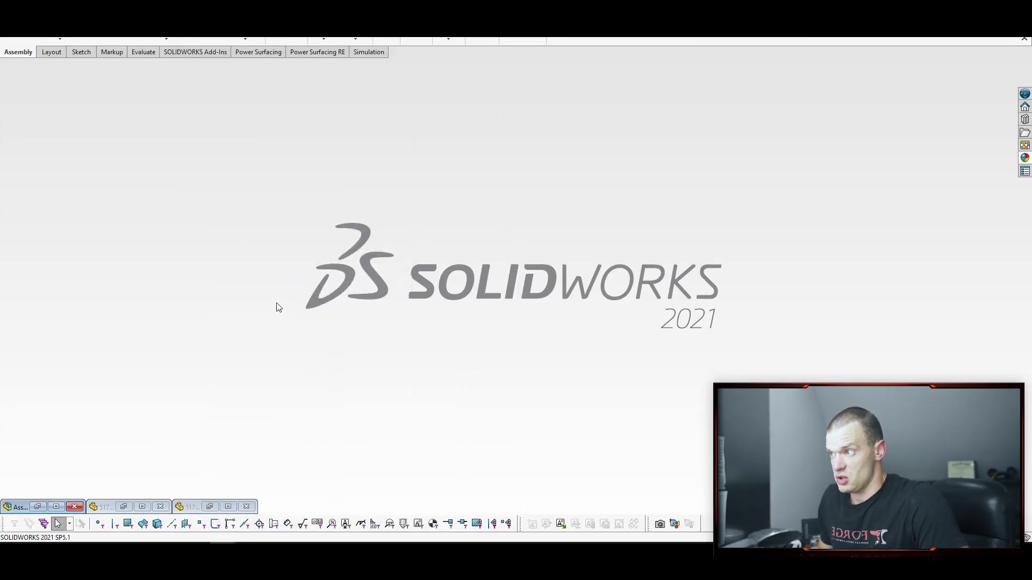
- Bring the 5172T45 gear part to the front through the Window menu
left_click(228, 508)
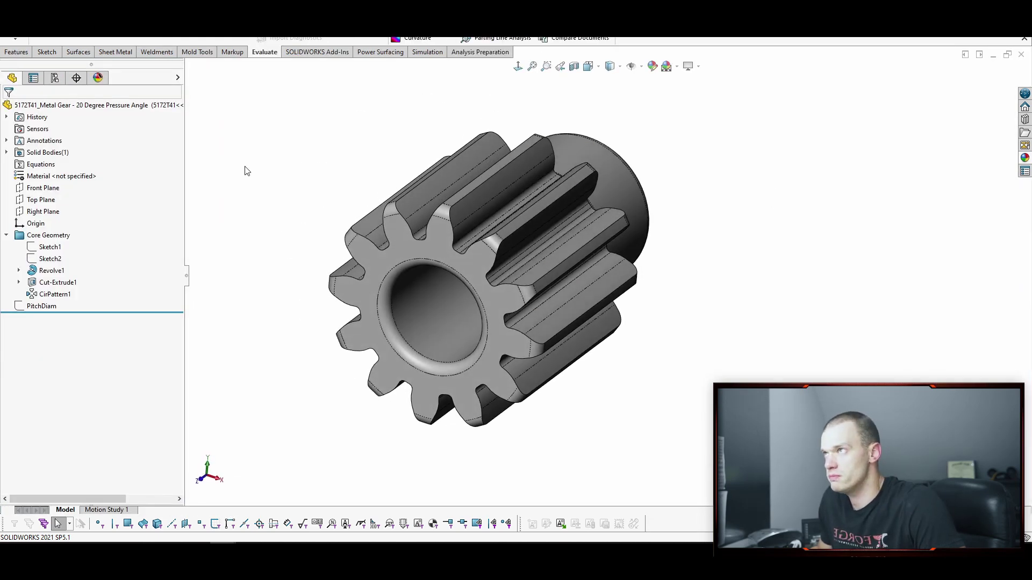
left_click(230, 7)
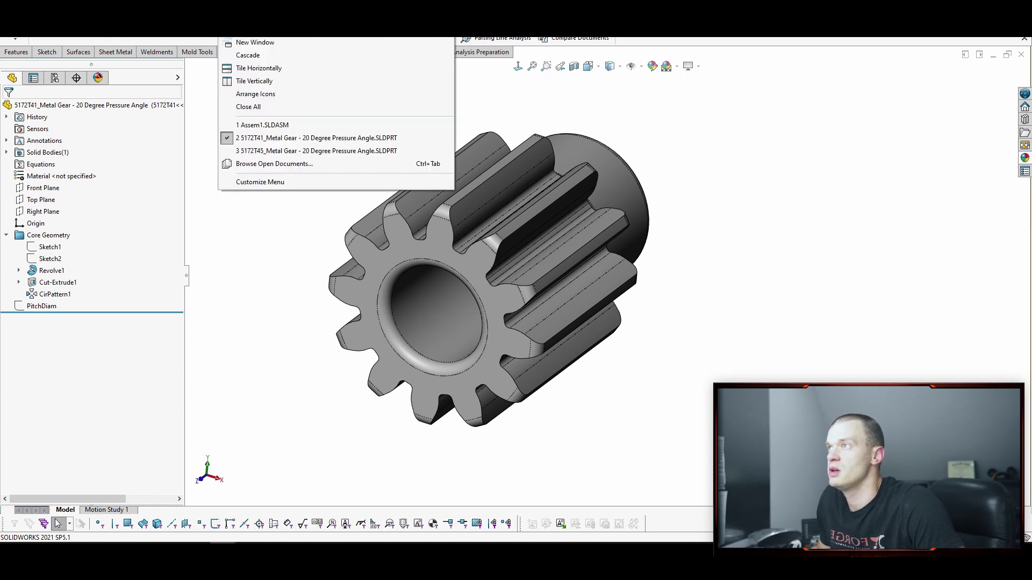
left_click(291, 152)
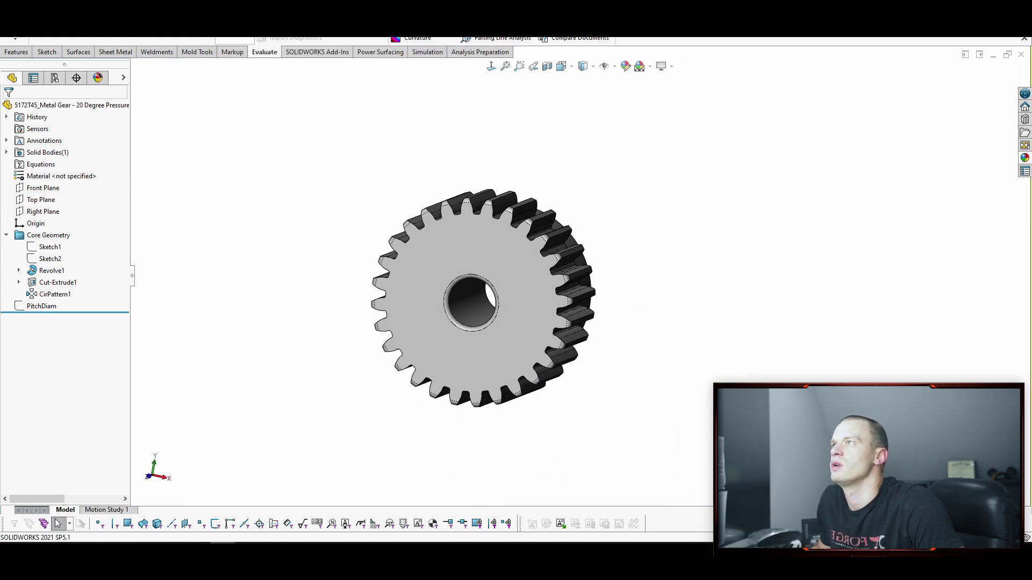
- Create a new assembly and place the 5172T45 gear as its first component
left_click(302, 6)
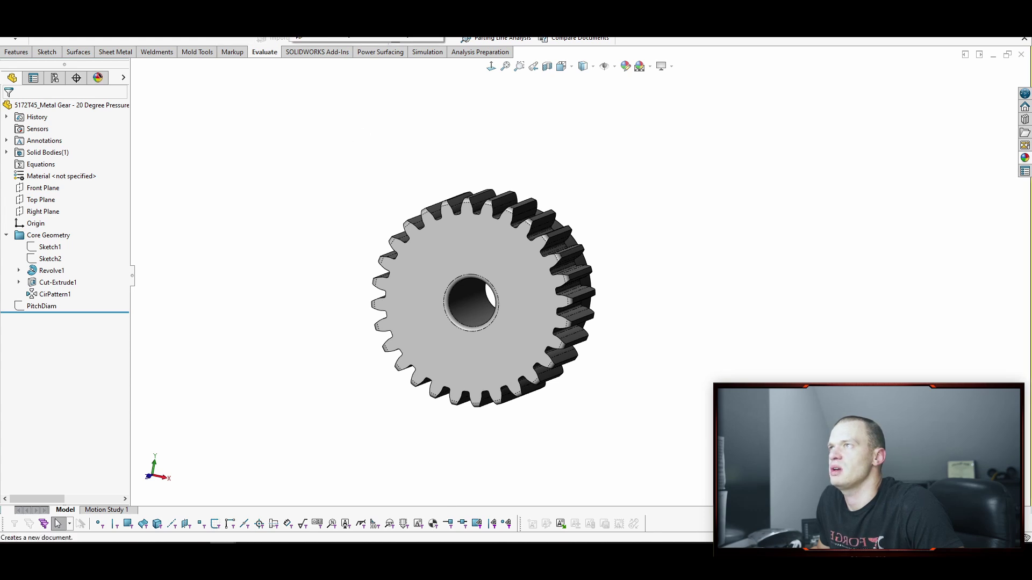
left_click(315, 12)
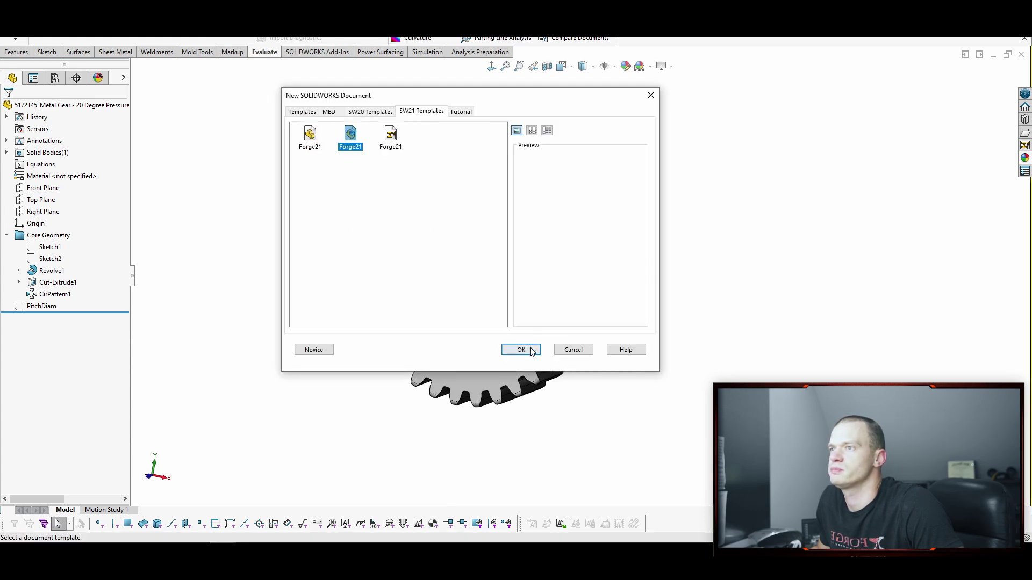
left_click(531, 351)
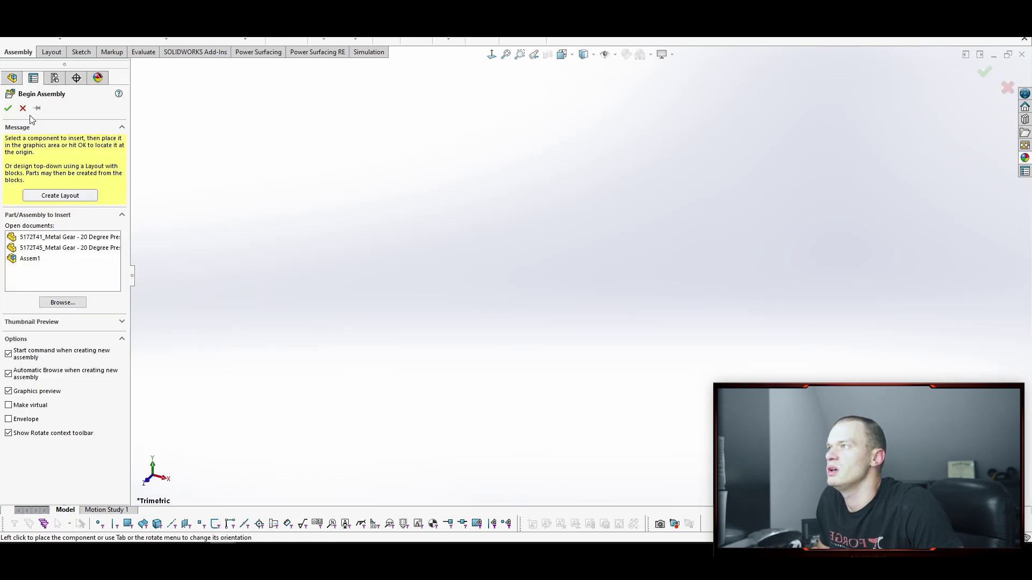
left_click(70, 238)
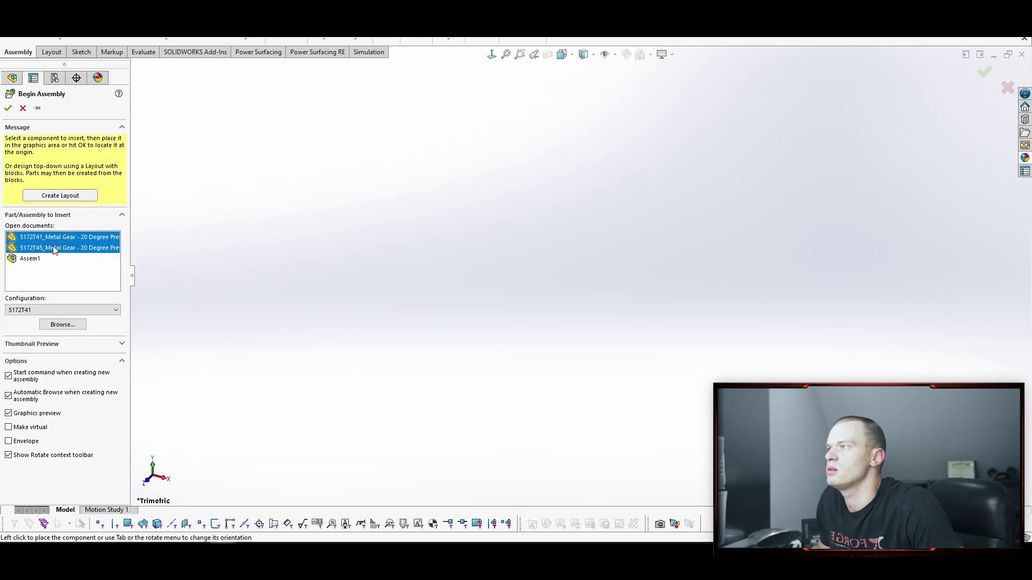
left_click(55, 250, "ctrl")
left_click(55, 248)
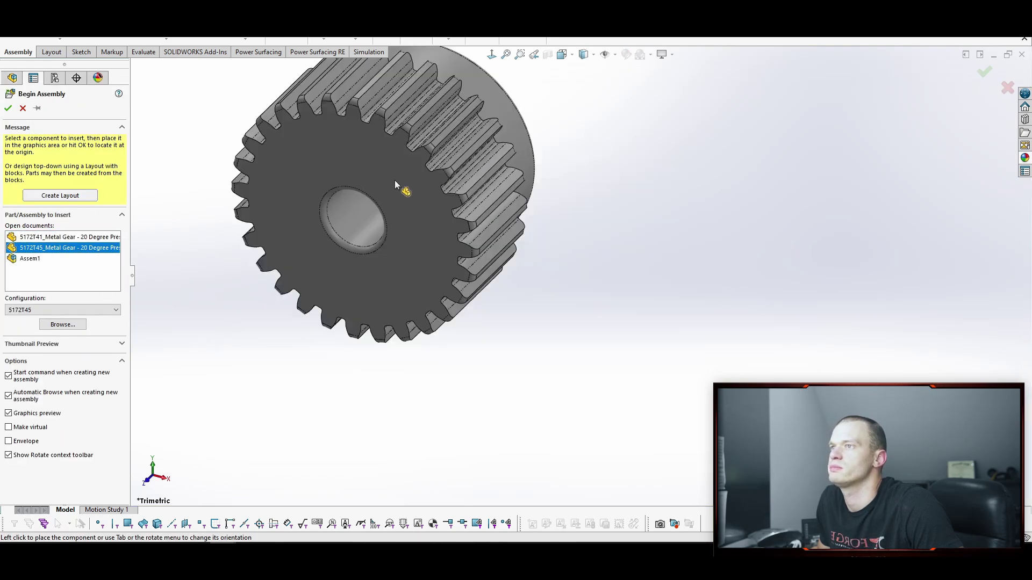
left_click(615, 345)
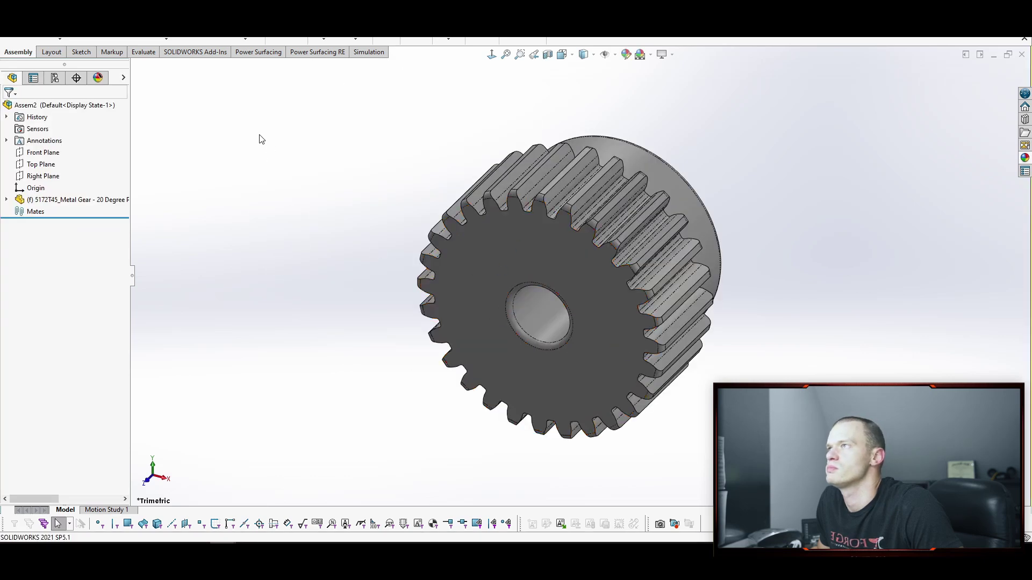
- Insert the 5172T41 gear beside the large gear
left_click(60, 29)
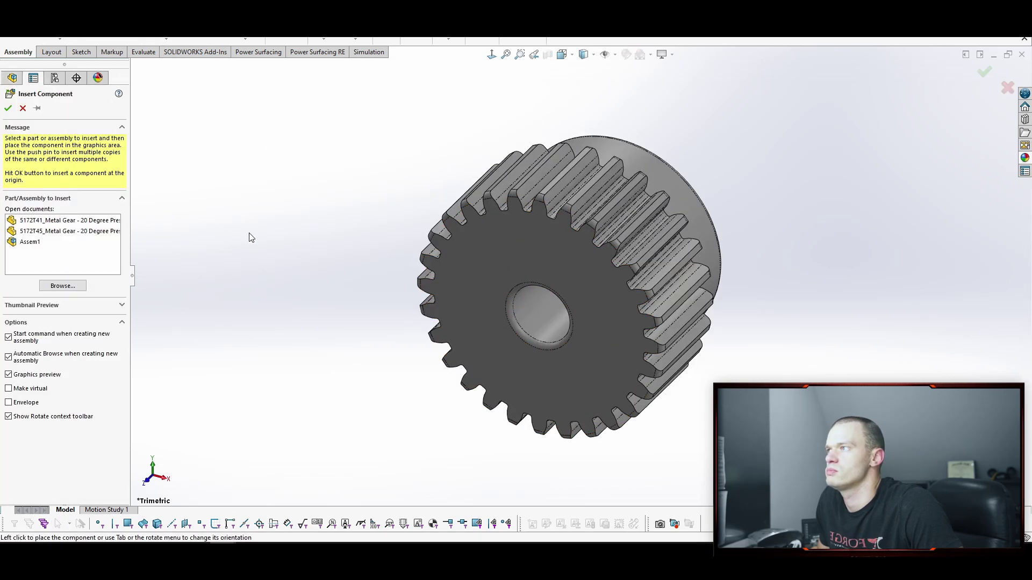
left_click(60, 221)
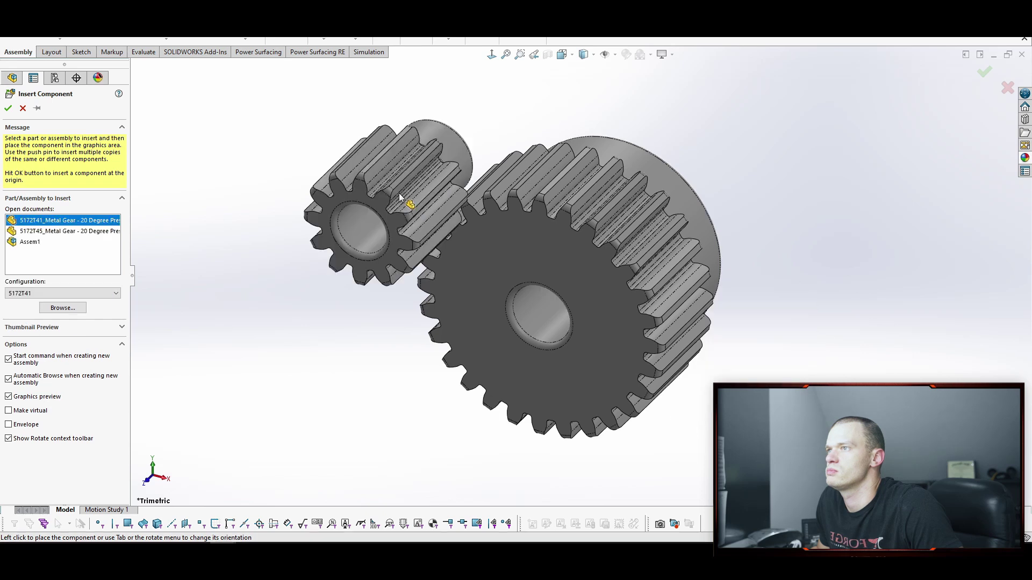
left_click(324, 180)
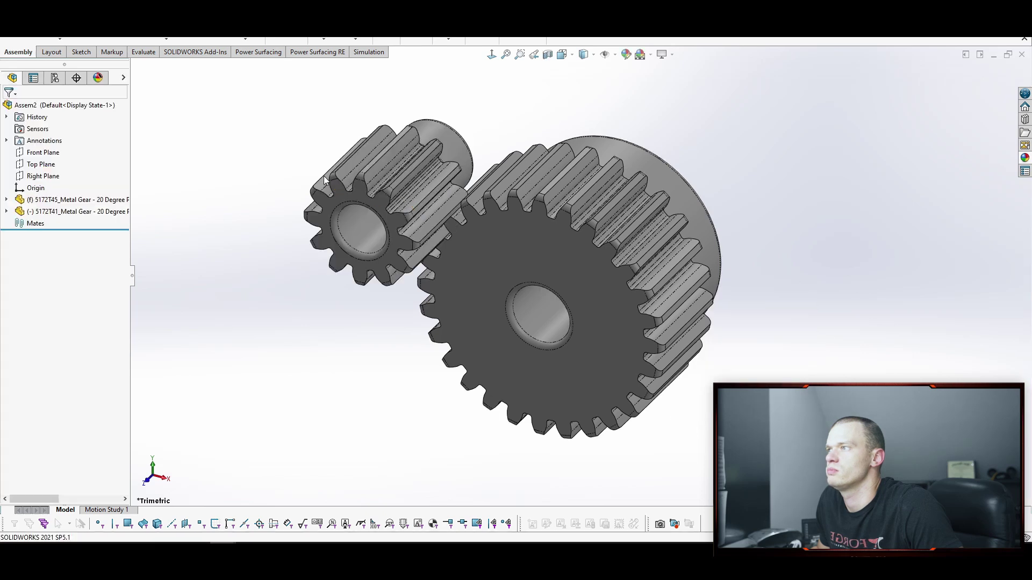
- Change the 5172T45 gear from fixed to floating
right_click(71, 199)
left_click(150, 327)
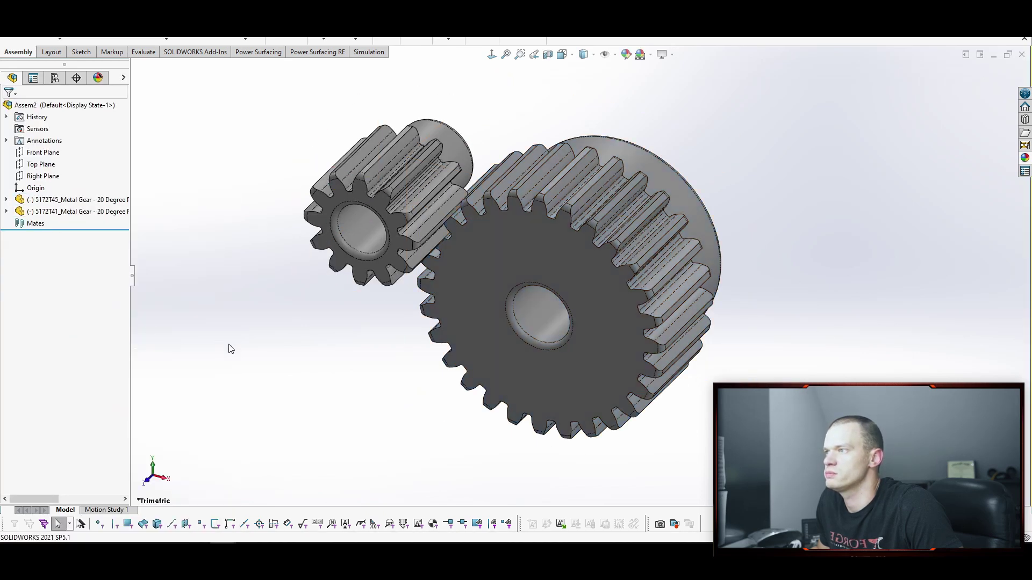
middle_click_drag(224, 211, 726, 148)
- Mate the 5172T45 gear's Front Plane coincident with the assembly Front Plane
left_click(6, 199)
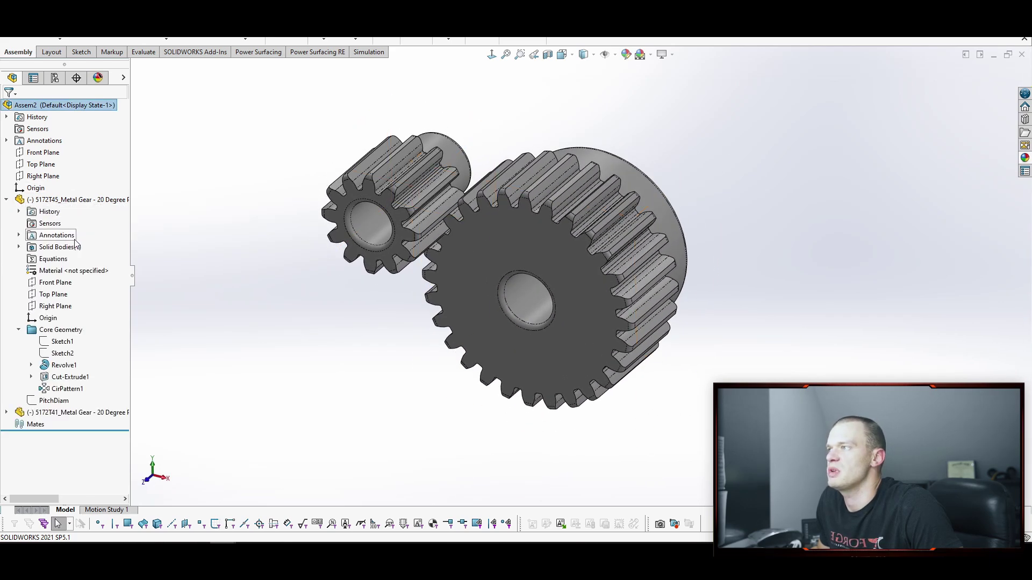
left_click(53, 284)
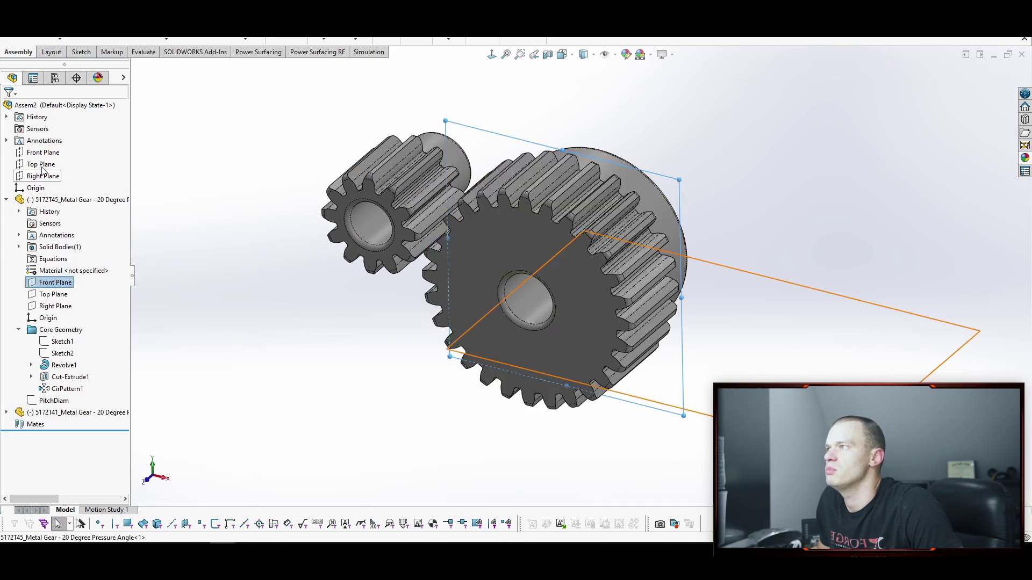
left_click(42, 154, "ctrl")
left_click(47, 158)
left_click(278, 253)
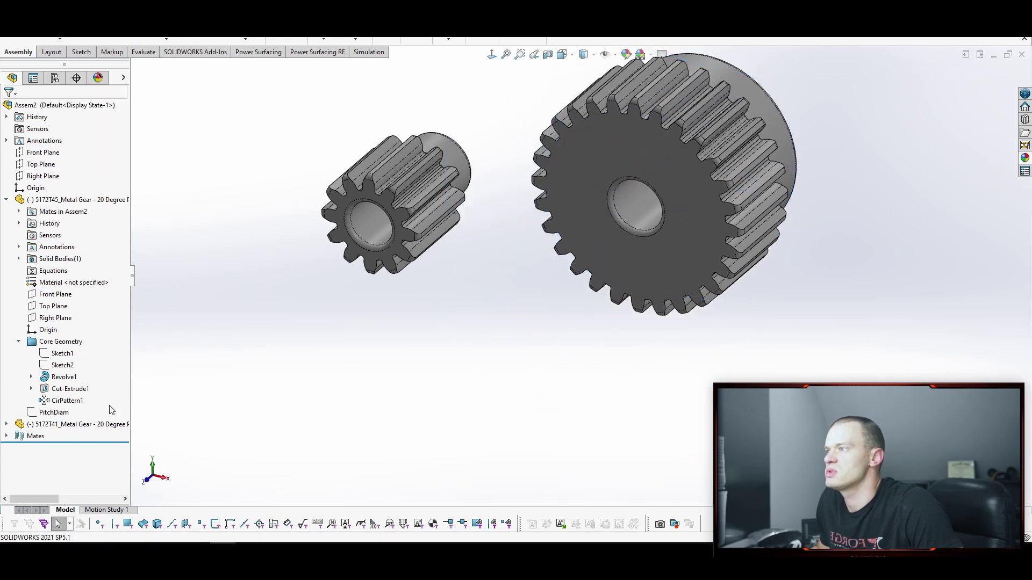
- Mate the 5172T41 gear's Front Plane coincident with the assembly Front Plane
left_click(6, 425)
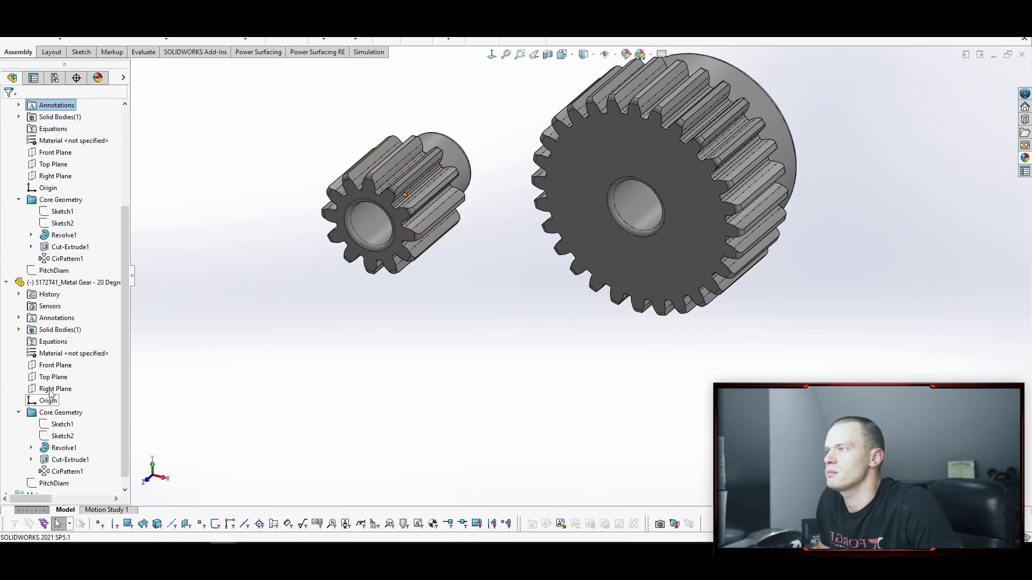
left_click(49, 366)
scroll(70, 280, "up", 3)
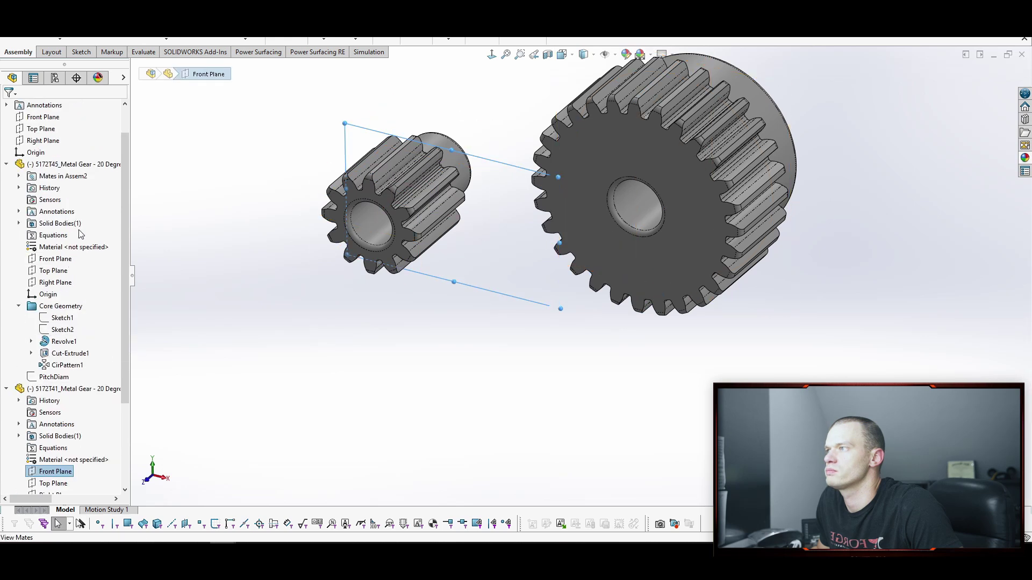
left_click(43, 117, "ctrl")
left_click(45, 125)
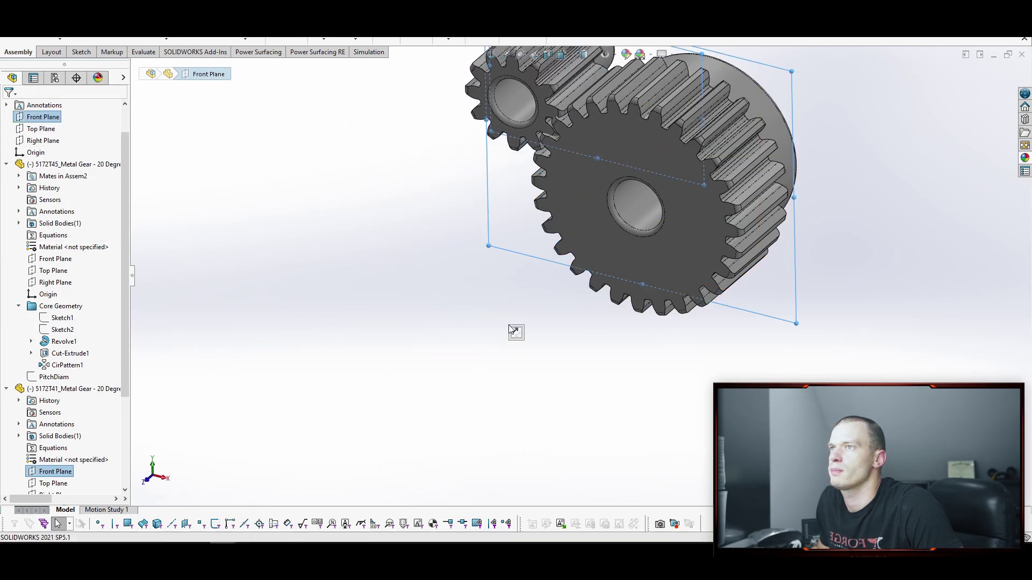
- Drag both gears to test their remaining freedom in the shared plane
left_click_drag(462, 195, 366, 147)
left_click(392, 350)
middle_click_drag(392, 350, 368, 356)
left_click_drag(486, 295, 484, 129)
left_click(450, 358)
middle_click_drag(442, 344, 407, 409)
- Create reference axis Axis1 from the assembly Top and Right Planes
scroll(128, 285, "up", 1)
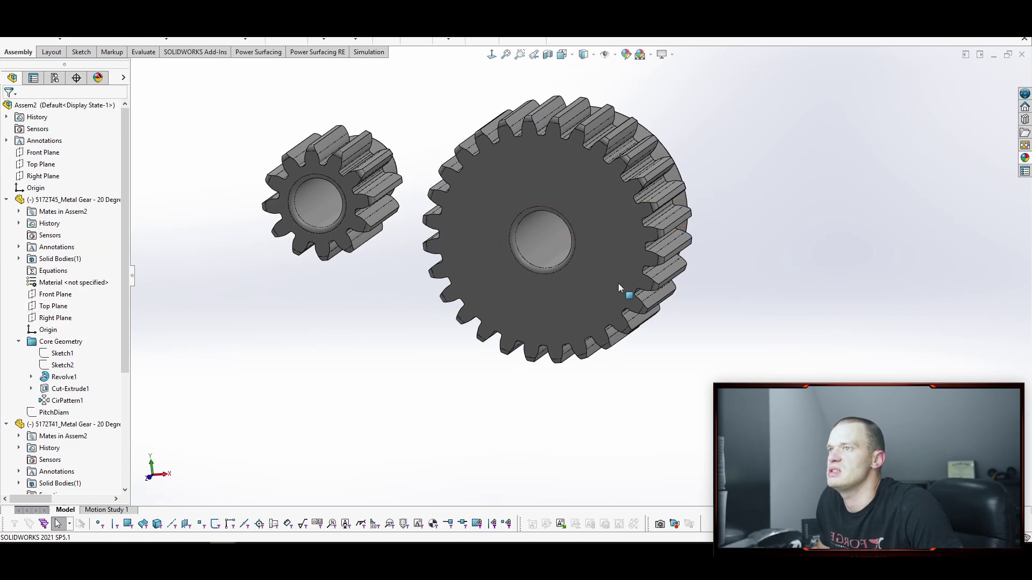
left_click(541, 246)
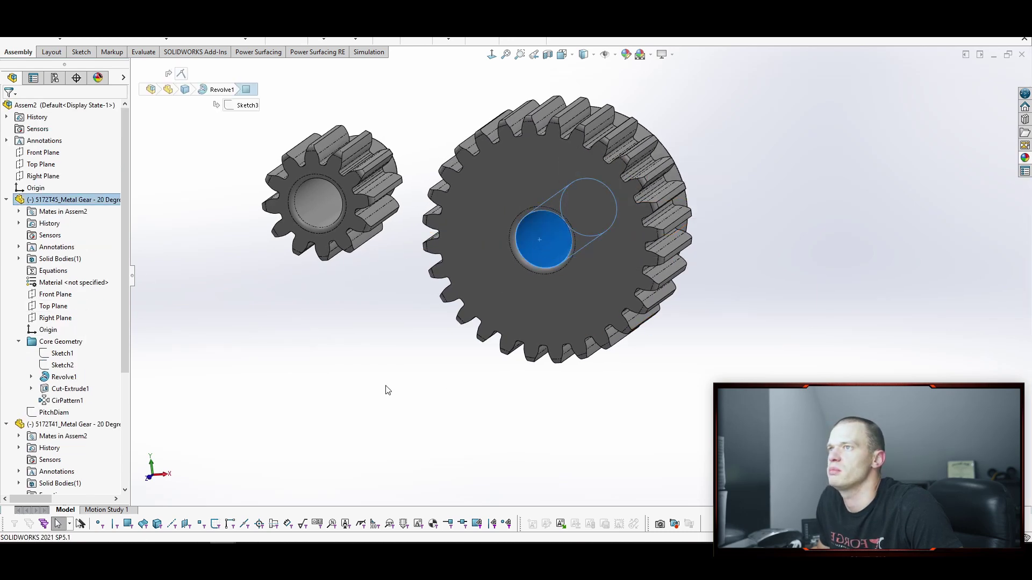
left_click(243, 318)
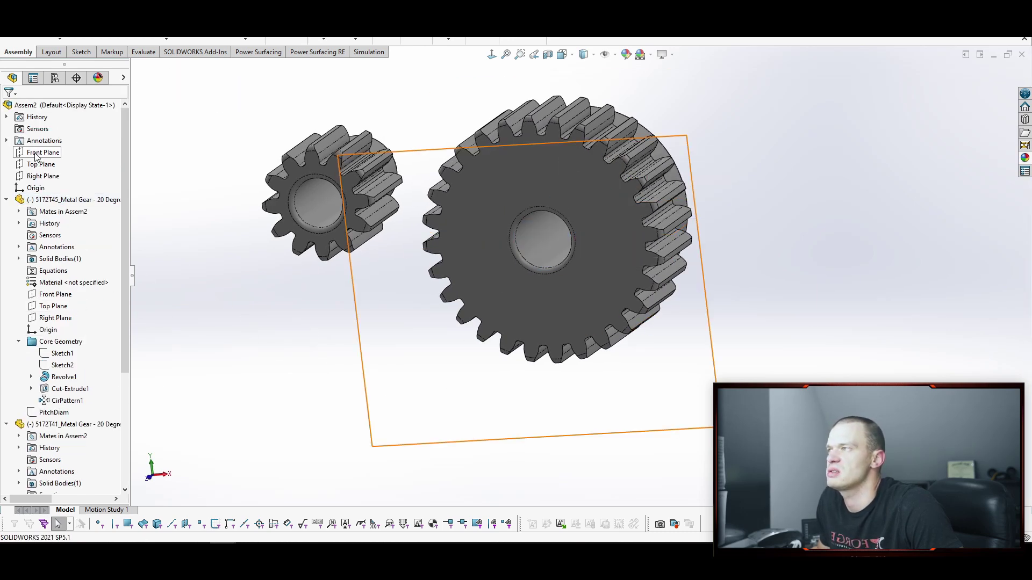
left_click(40, 164)
left_click(42, 176, "ctrl")
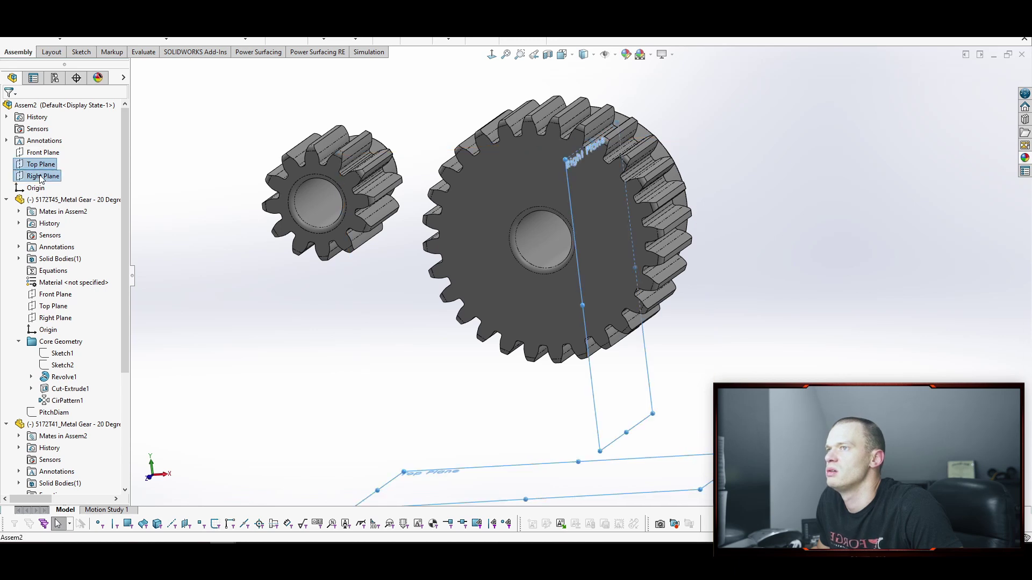
left_click(61, 159)
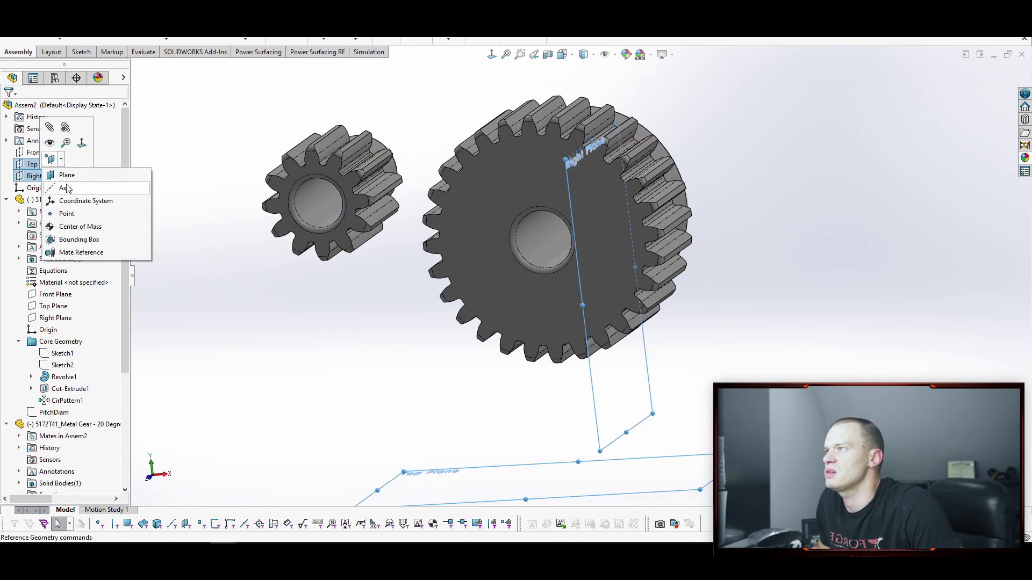
left_click(65, 188)
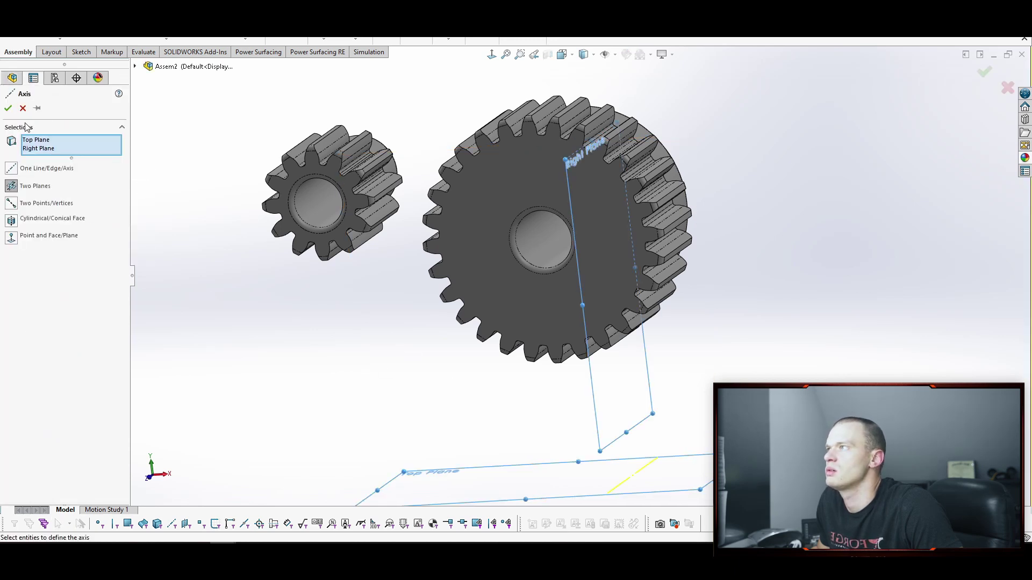
left_click(8, 108)
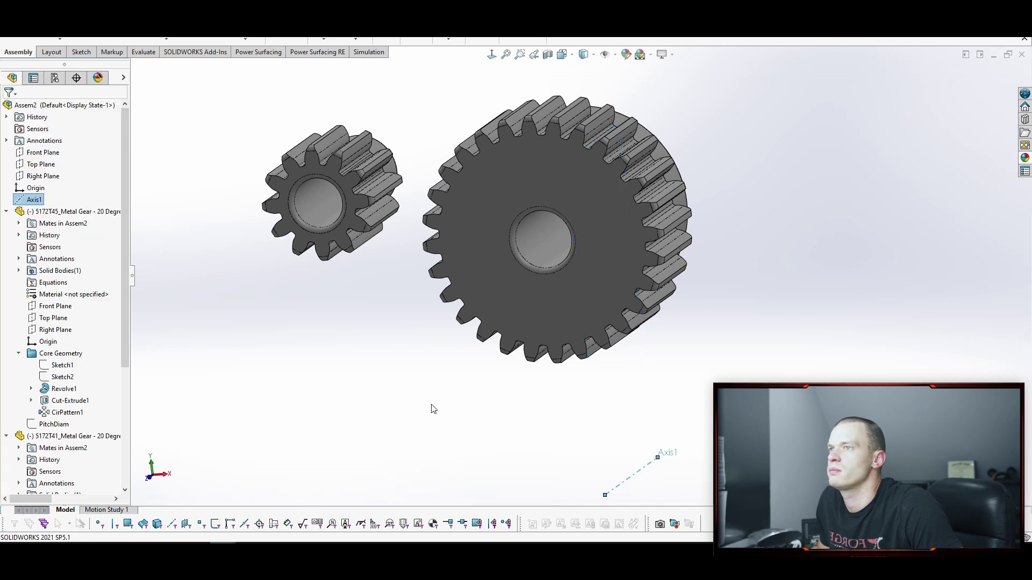
- Make the small gear's bore concentric with Axis1
left_click(318, 201)
left_click(34, 199, "ctrl")
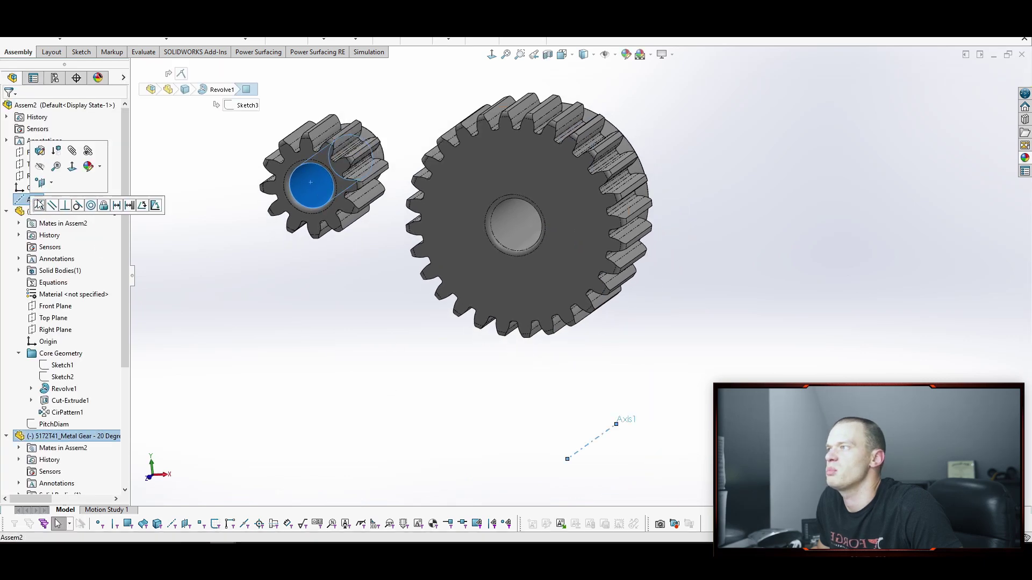
left_click(90, 206)
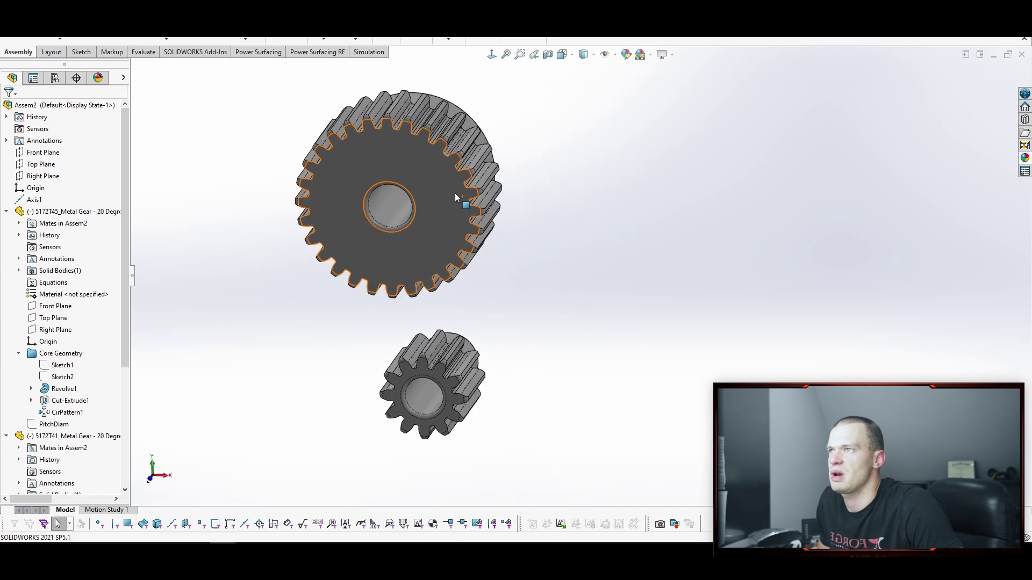
- Drag the large gear to sit just right of the small gear
left_click(457, 198)
left_click_drag(601, 369, 731, 479)
left_click(687, 207)
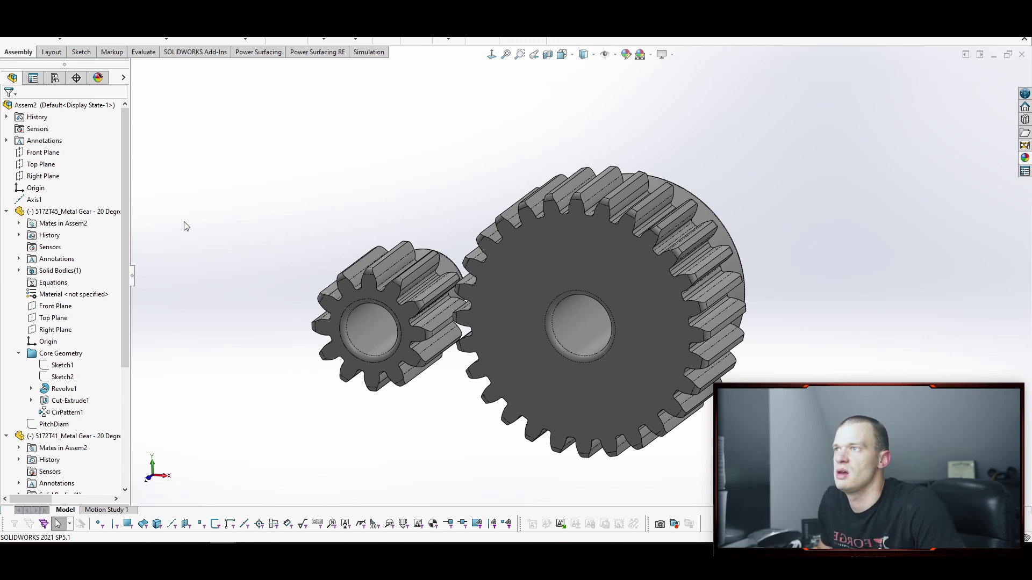
left_click(404, 322)
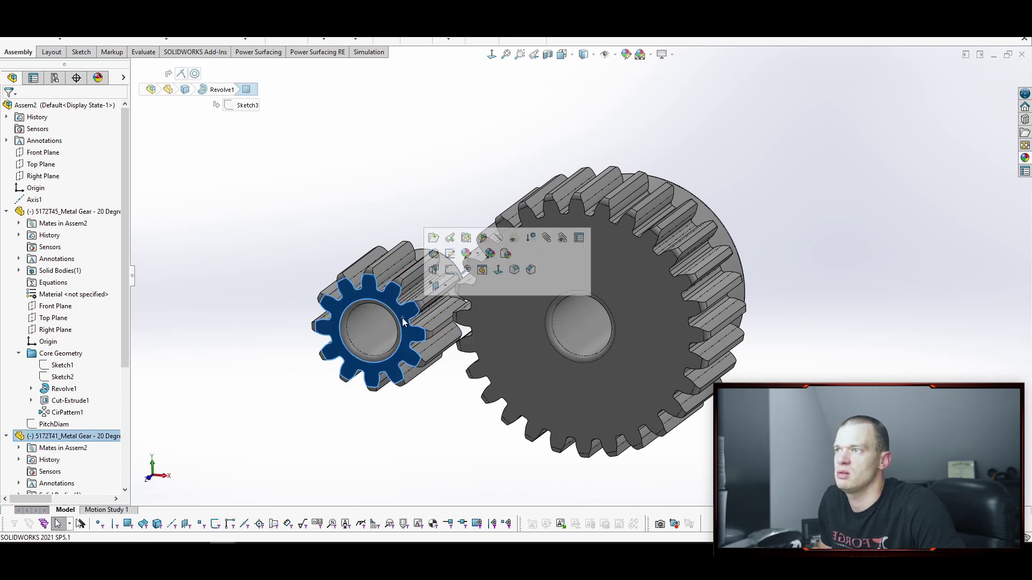
left_click(524, 336)
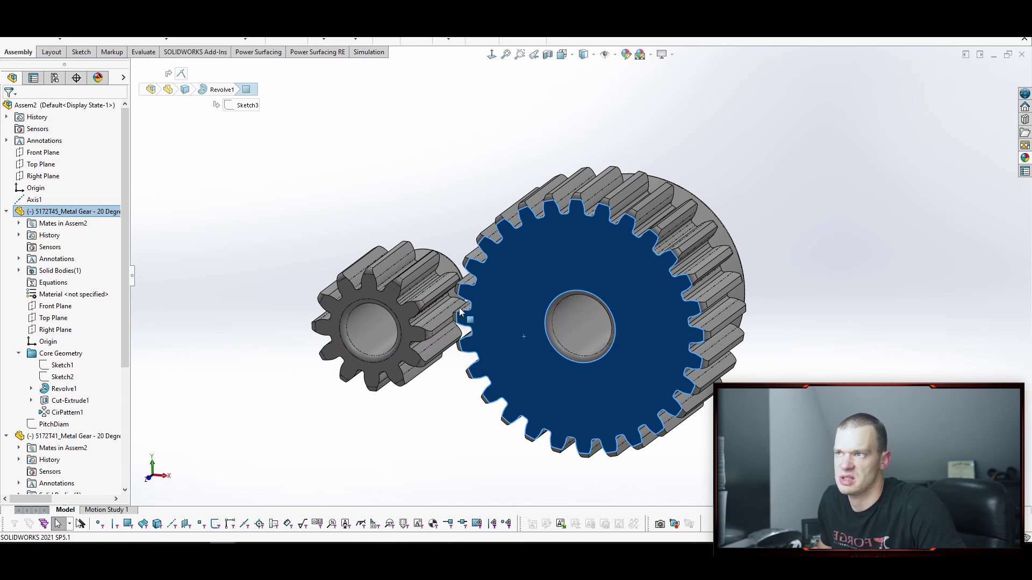
left_click(351, 183)
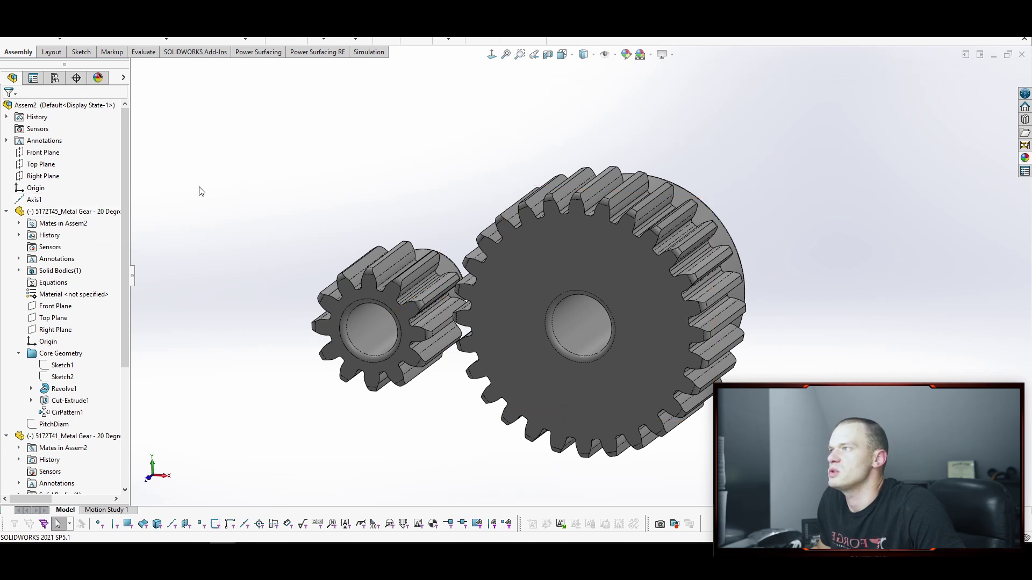
- Show the large gear's Sketch1 layout geometry
scroll(159, 285, "down", 2)
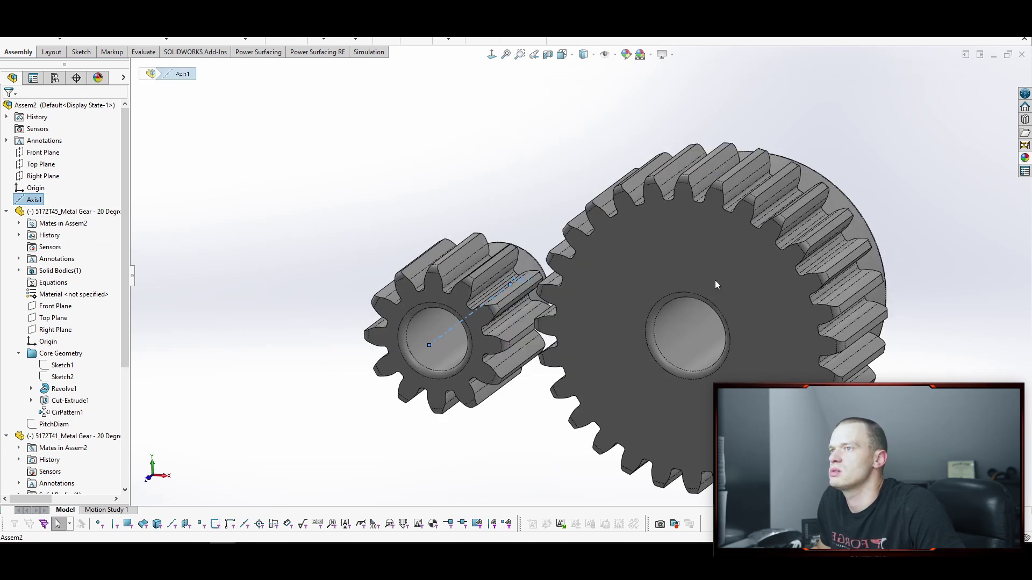
left_click(716, 284)
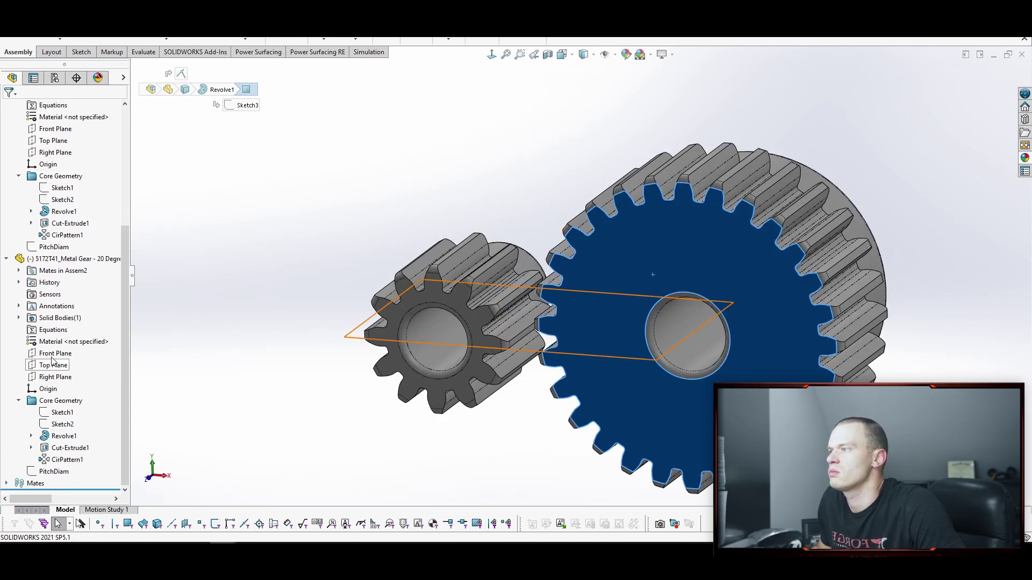
left_click(62, 412)
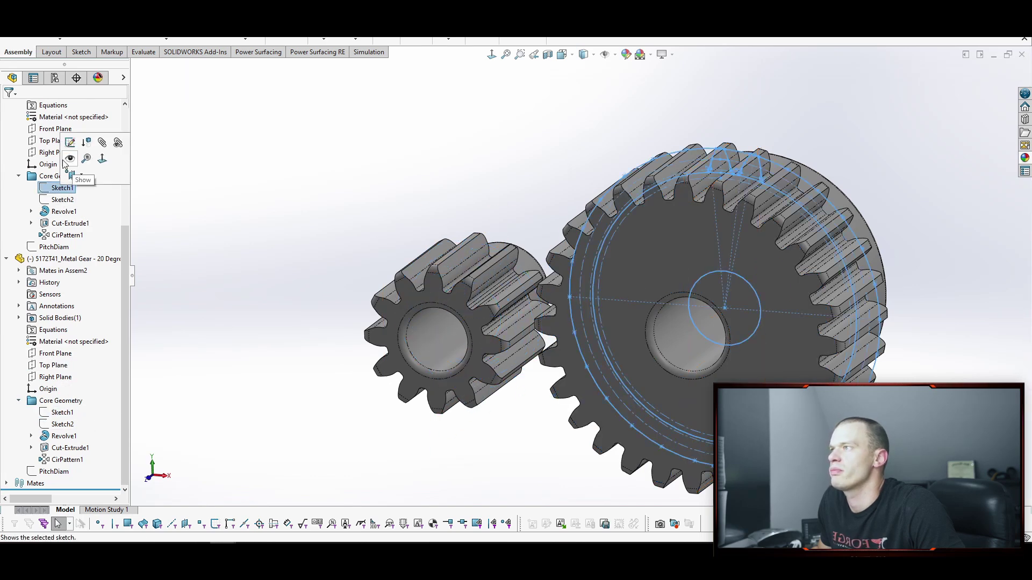
left_click(390, 148)
middle_click_drag(391, 148, 377, 149)
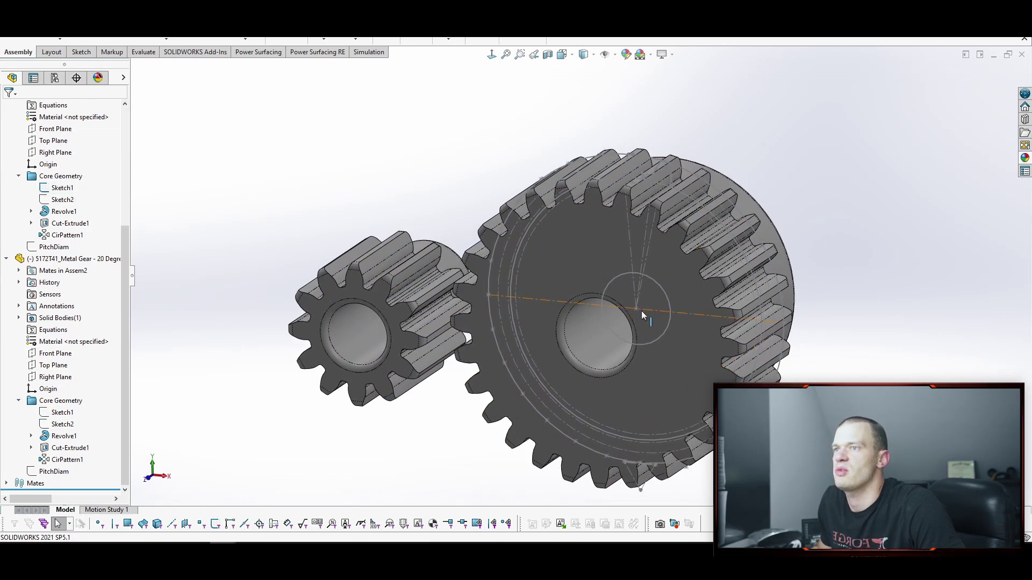
scroll(29, 200, "up", 5)
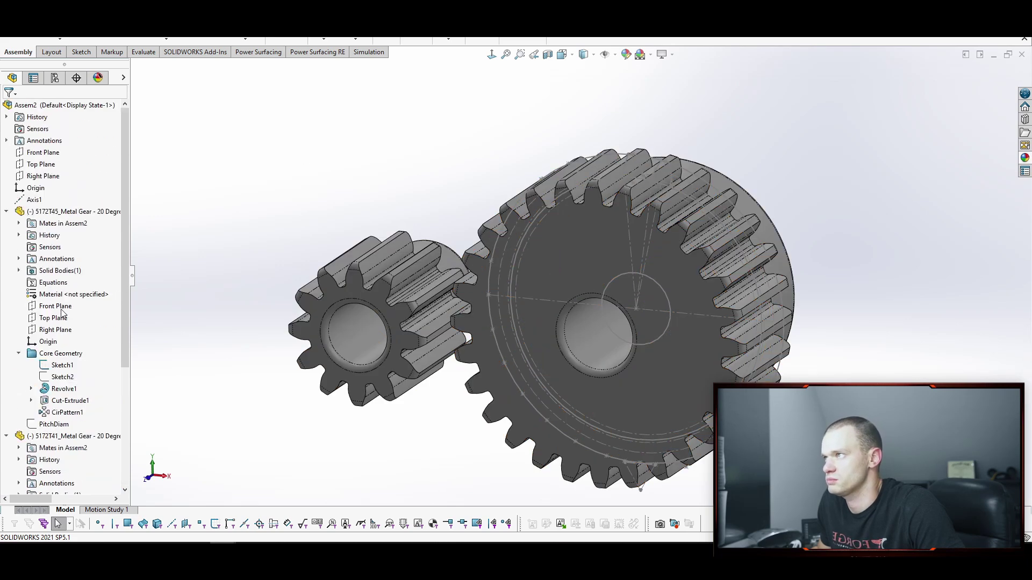
- Add a 2.5 in distance mate between Axis1 and the large gear's centreline
left_click(28, 200)
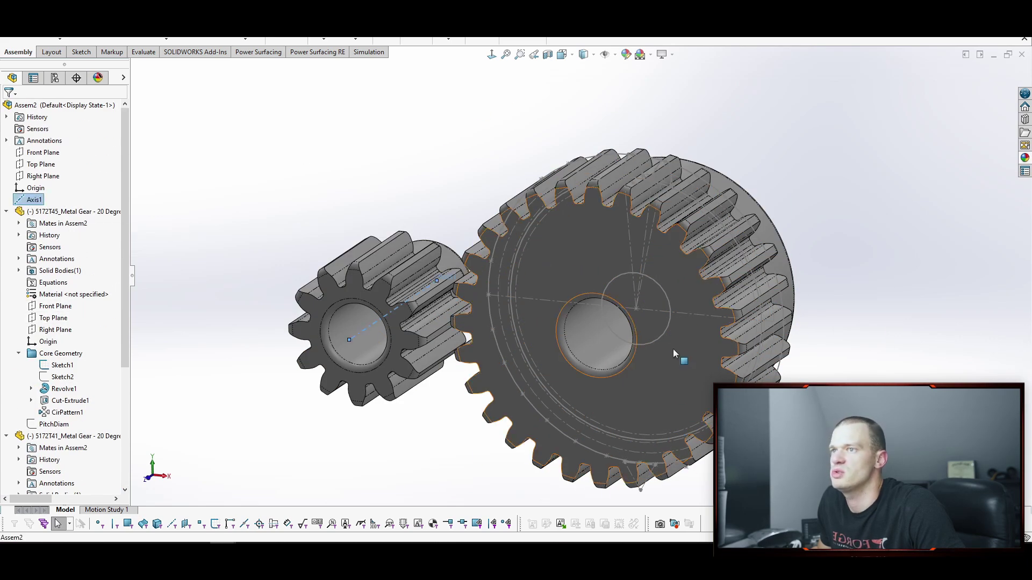
left_click(636, 309, "ctrl")
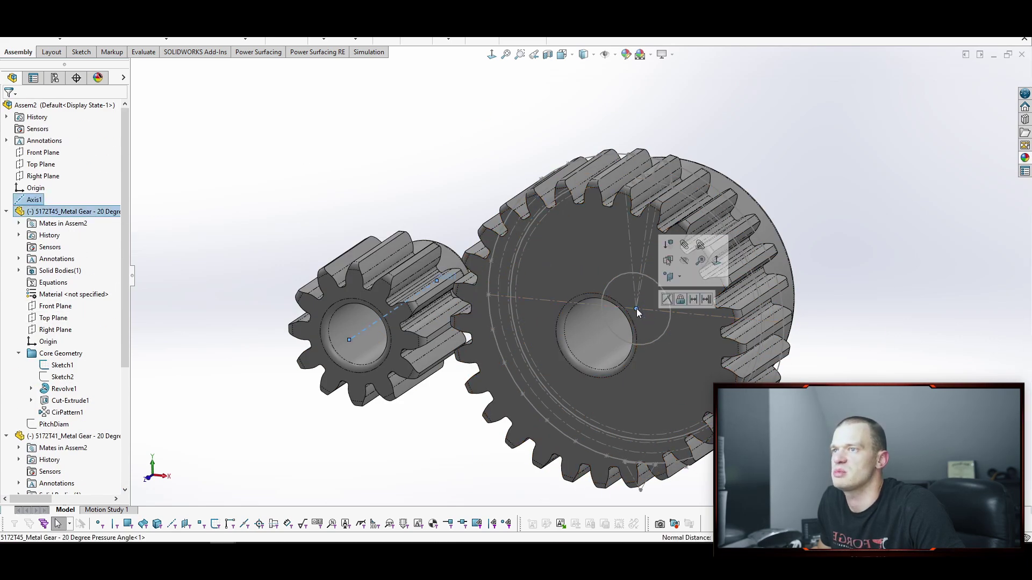
left_click(693, 299)
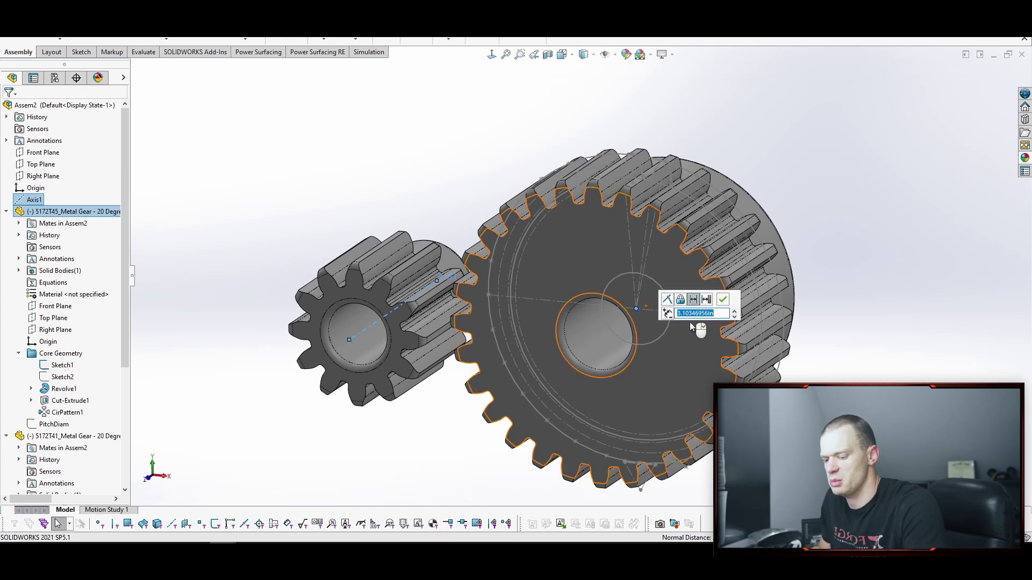
type("2.5")
key("Return")
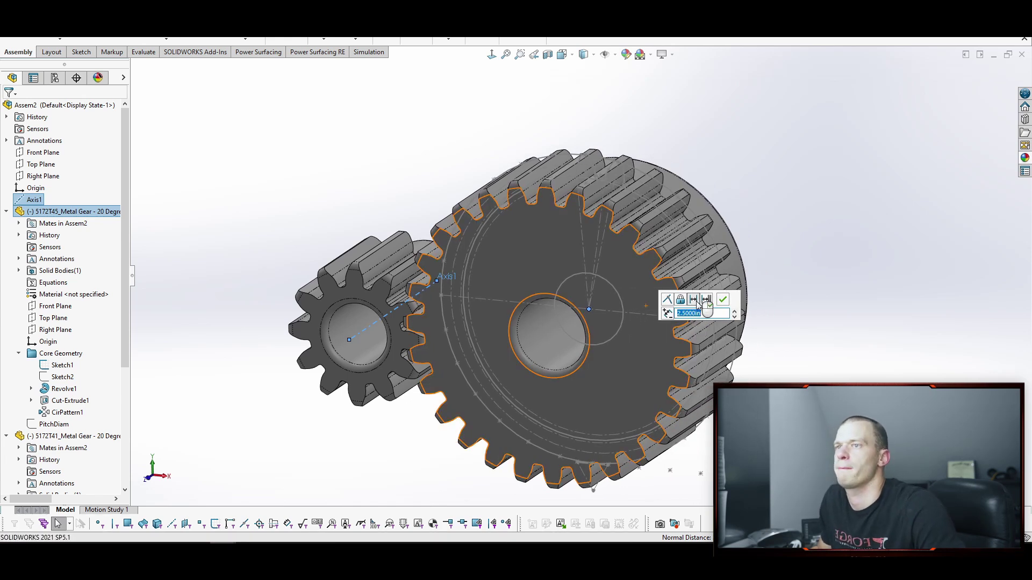
left_click(722, 300)
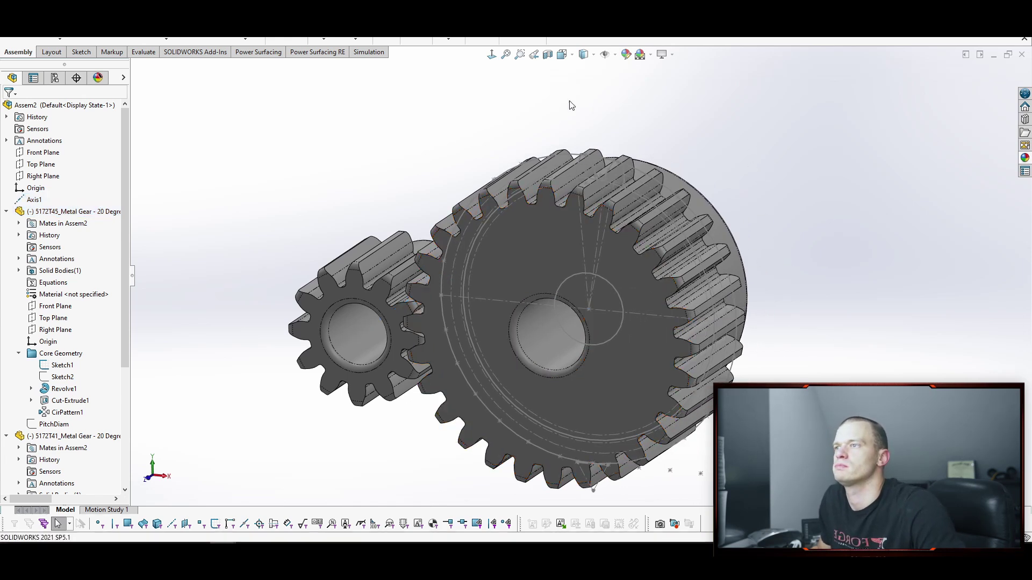
- View the gears Normal To and reveal the visibility and appearance columns
left_click(492, 55)
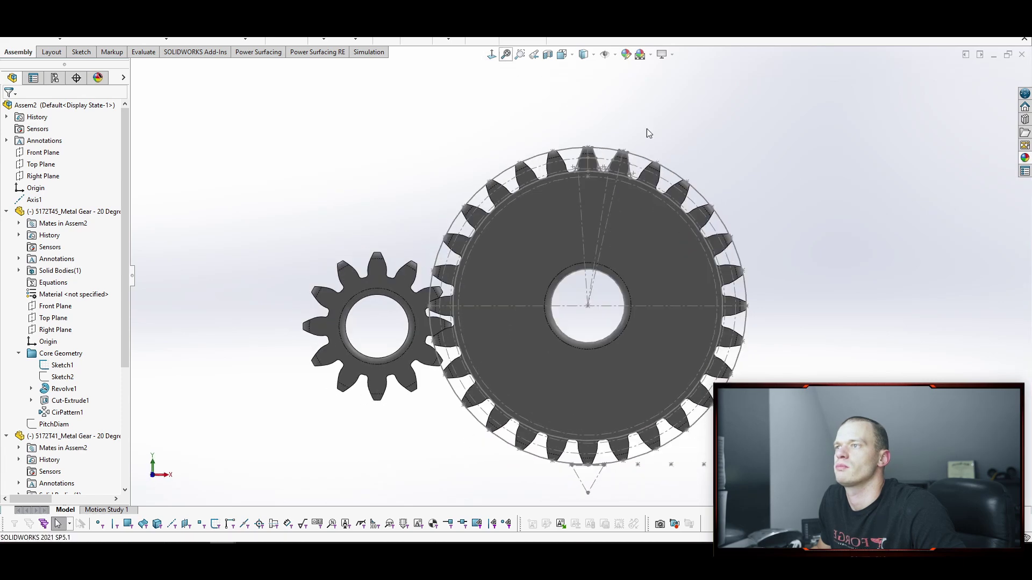
scroll(634, 308, "down", 2)
scroll(708, 219, "up", 2)
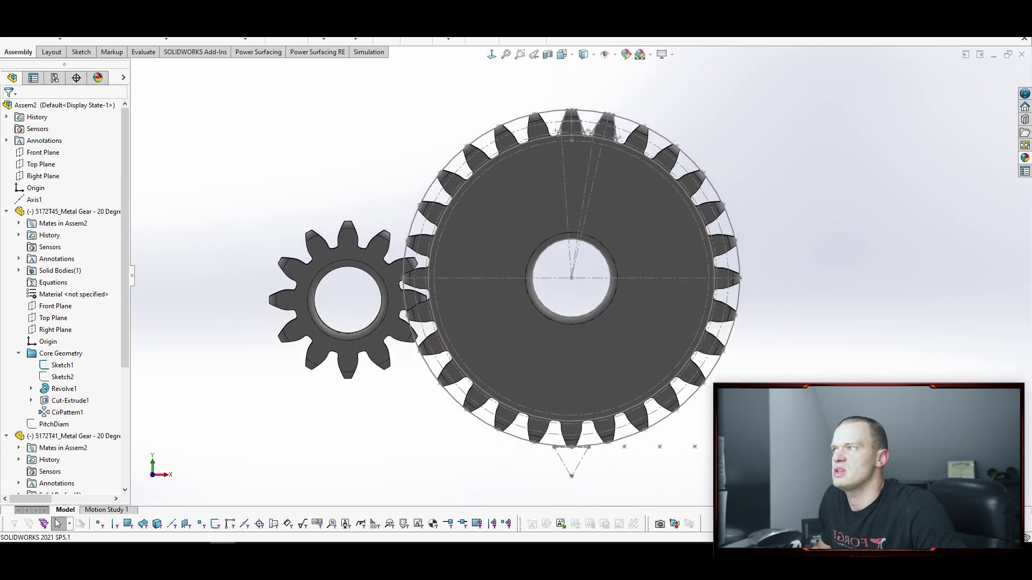
scroll(80, 429, "down", 2)
scroll(82, 434, "down", 3)
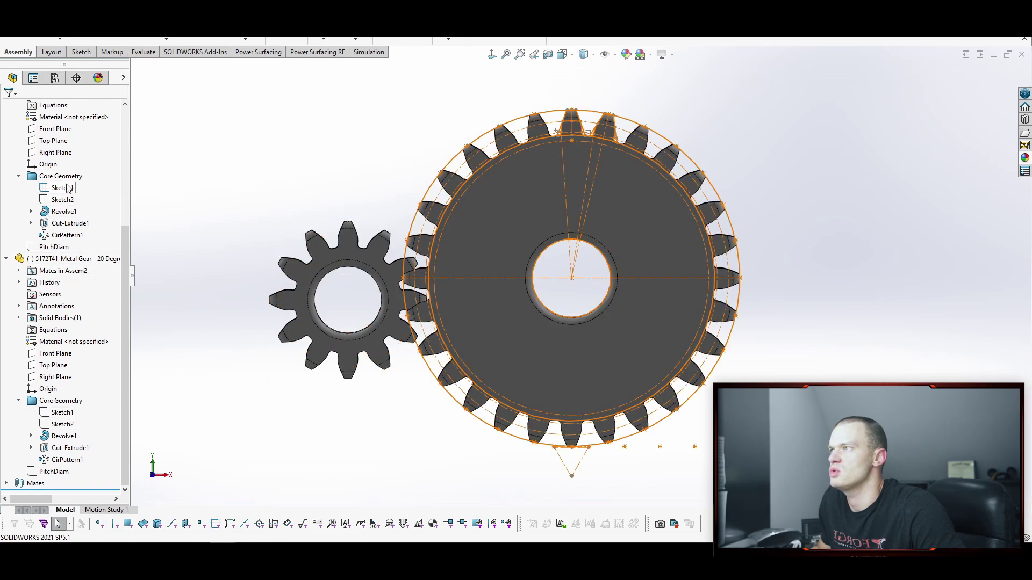
left_click(124, 78)
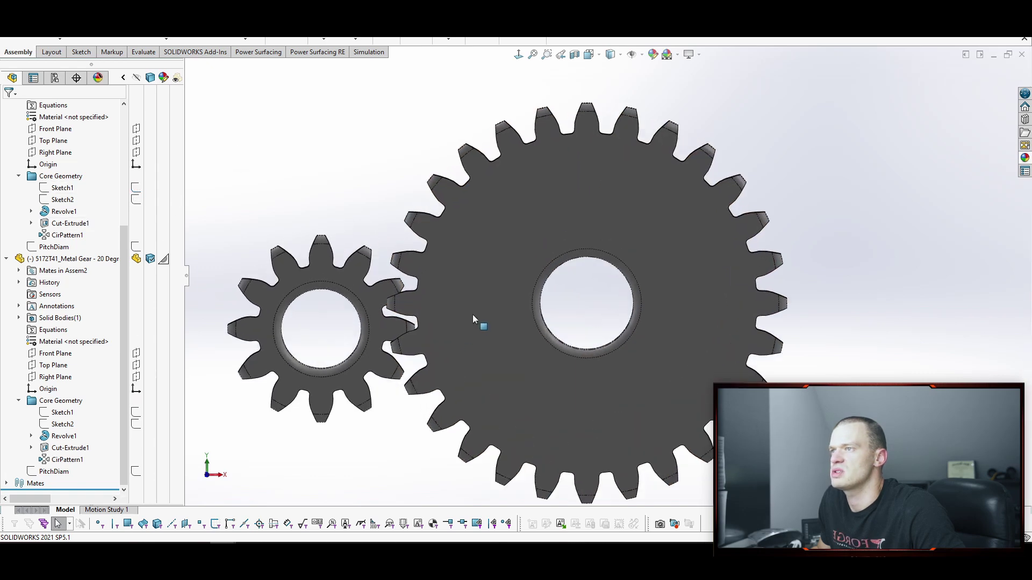
- Drag the large gear around the small one to check the teeth mesh
middle_click_drag(472, 314, 474, 317)
scroll(474, 317, "down", 5)
scroll(464, 161, "up", 4)
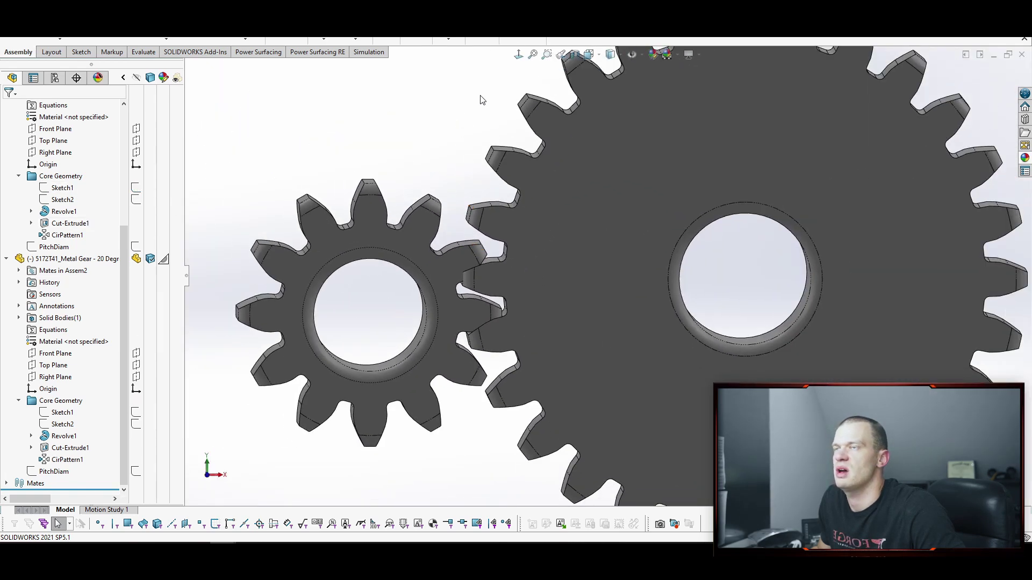
scroll(494, 92, "up", 3)
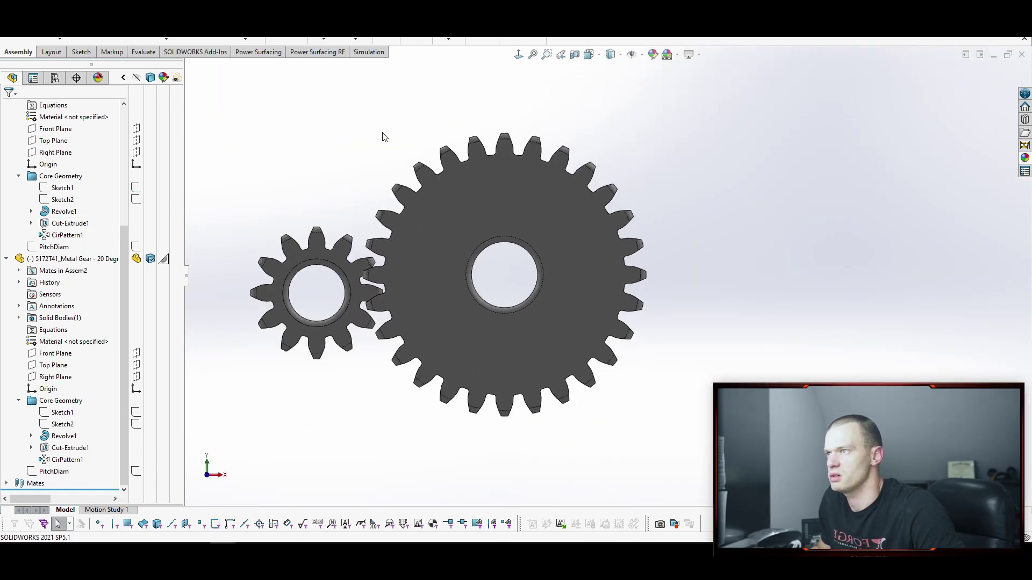
scroll(380, 136, "down", 8)
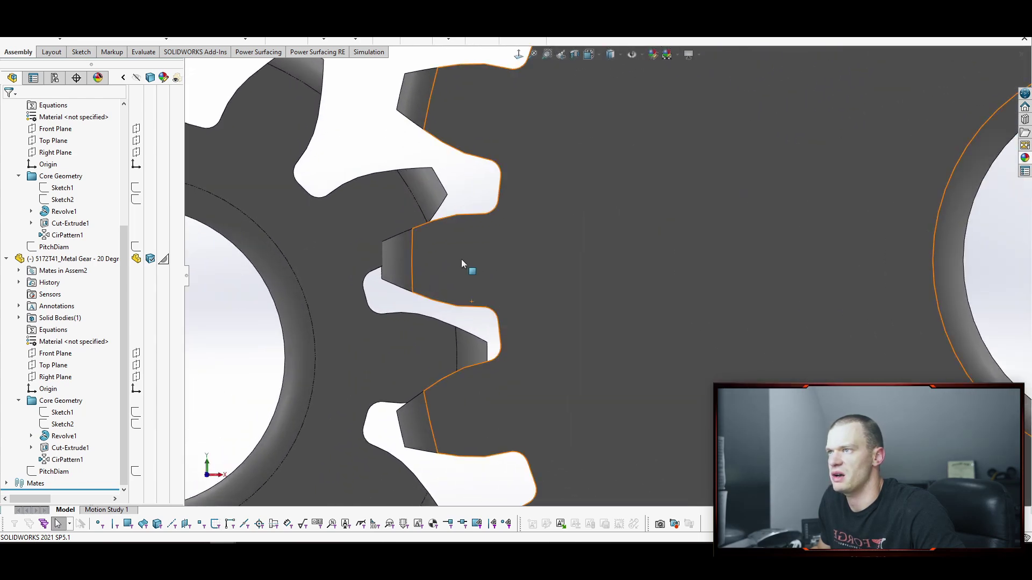
left_click_drag(461, 259, 450, 283)
scroll(347, 141, "up", 8)
left_click(488, 419)
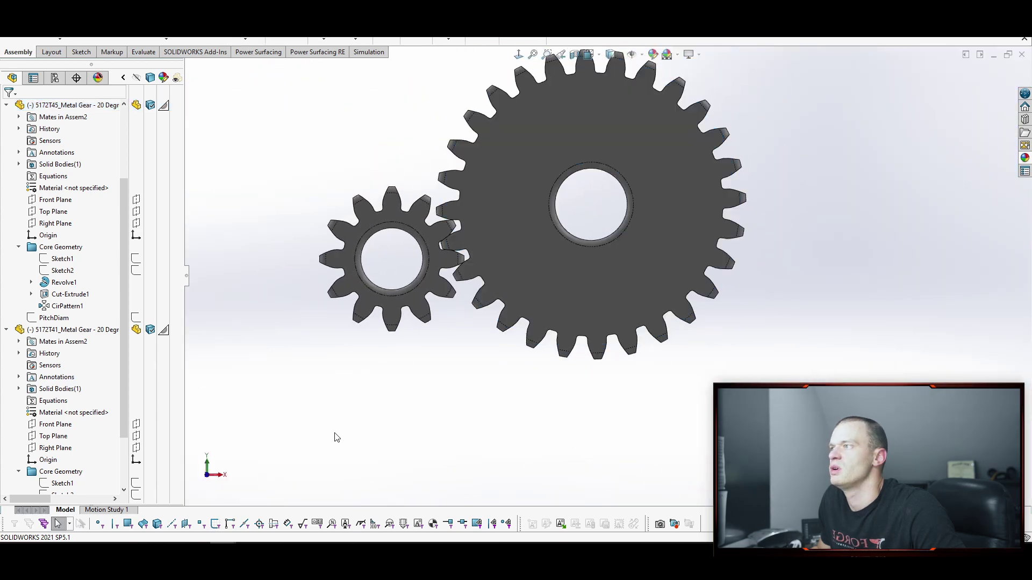
middle_click_drag(428, 449, 425, 452)
left_click_drag(602, 301, 443, 259)
- Display the large gear's layout sketches
left_click(362, 371)
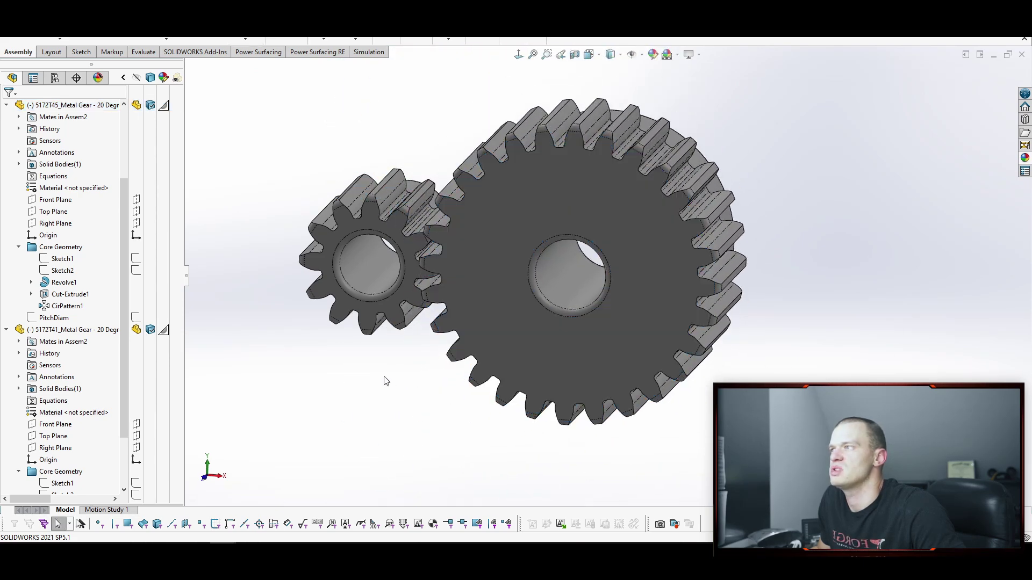
scroll(52, 223, "up", 2)
scroll(52, 223, "up", 1)
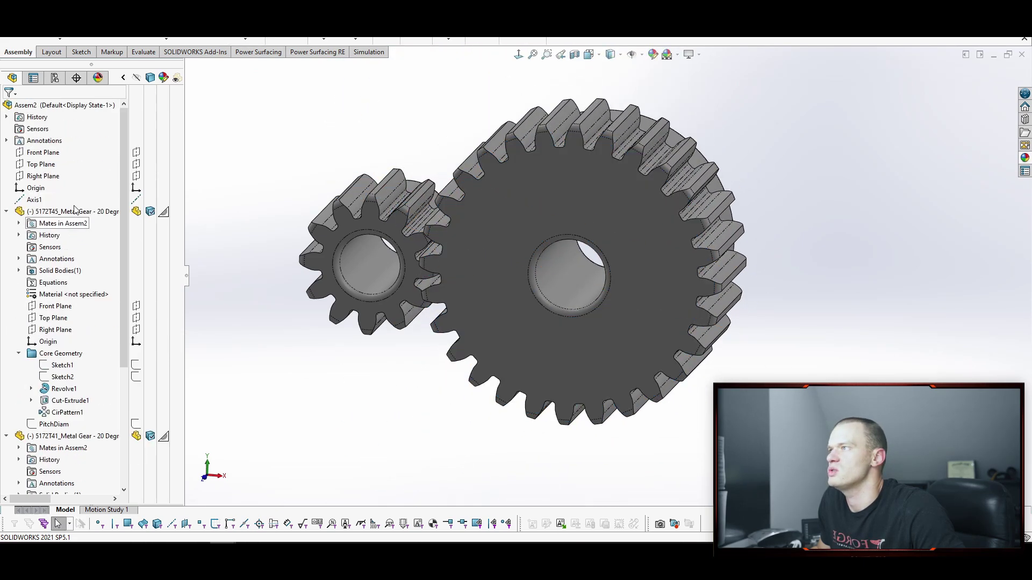
left_click(35, 165)
scroll(89, 364, "down", 3)
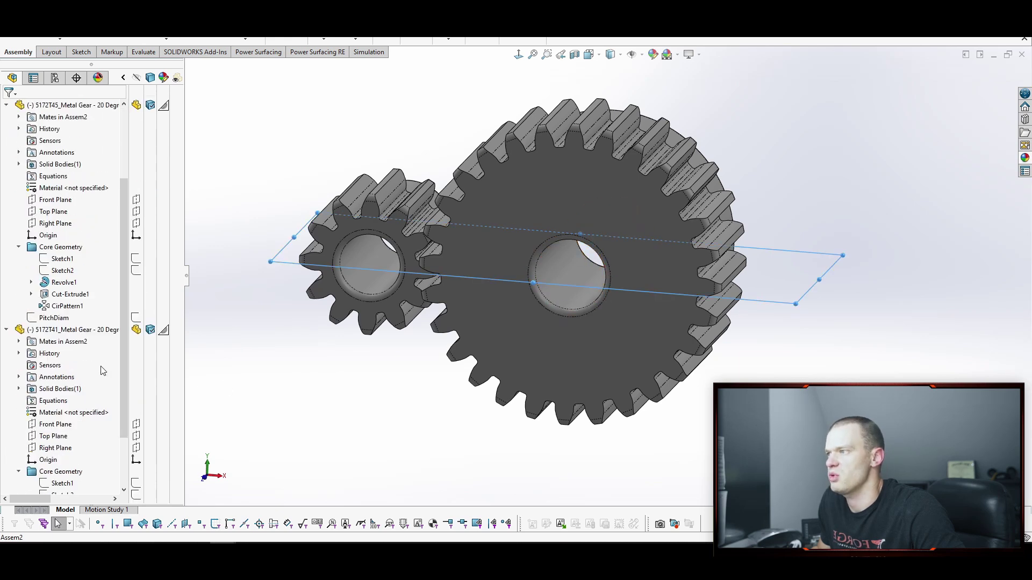
left_click(135, 258)
left_click(333, 419)
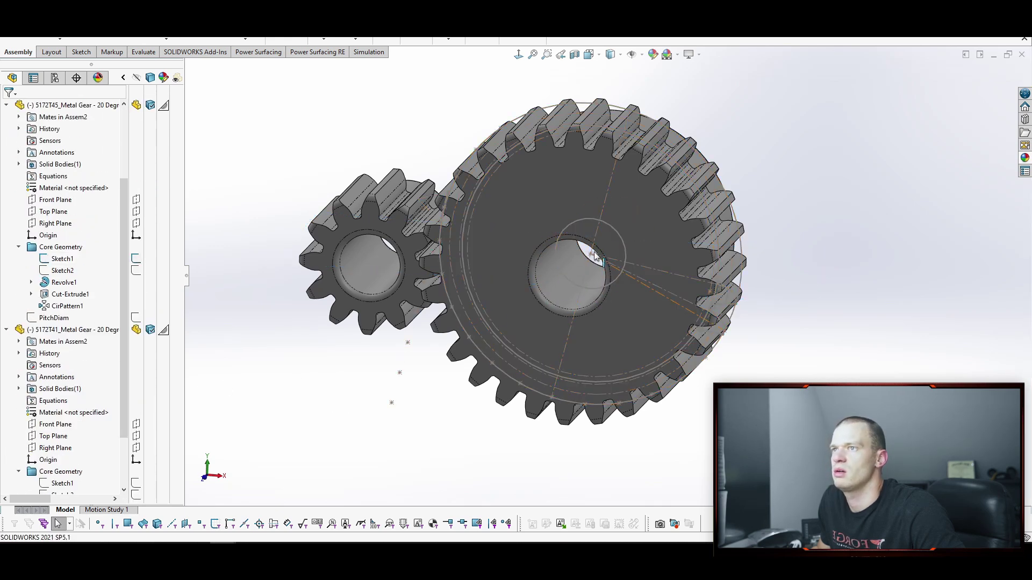
- Mate the large gear's centre point coincident with the assembly Top Plane
scroll(60, 200, "up", 3)
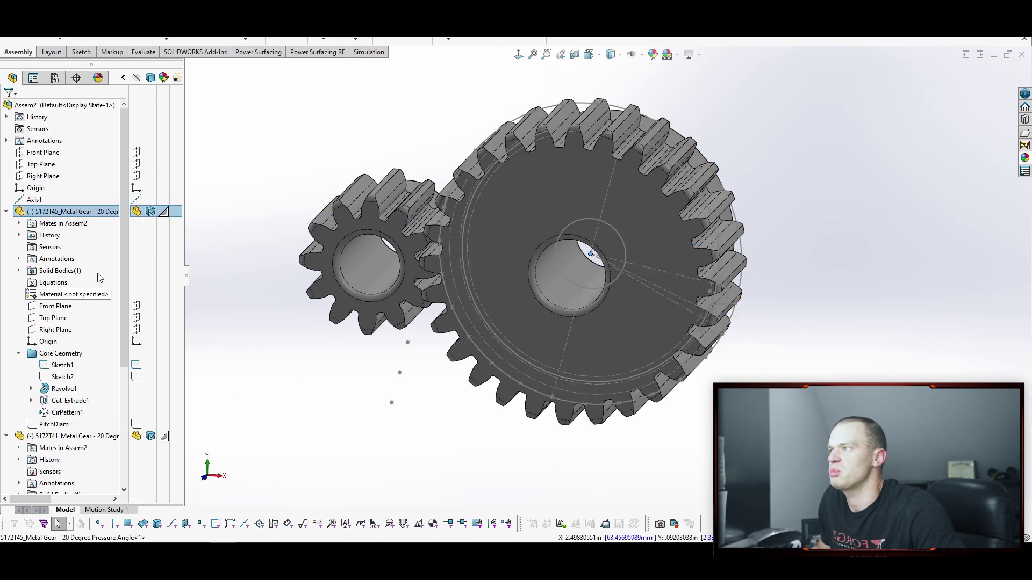
left_click(44, 166)
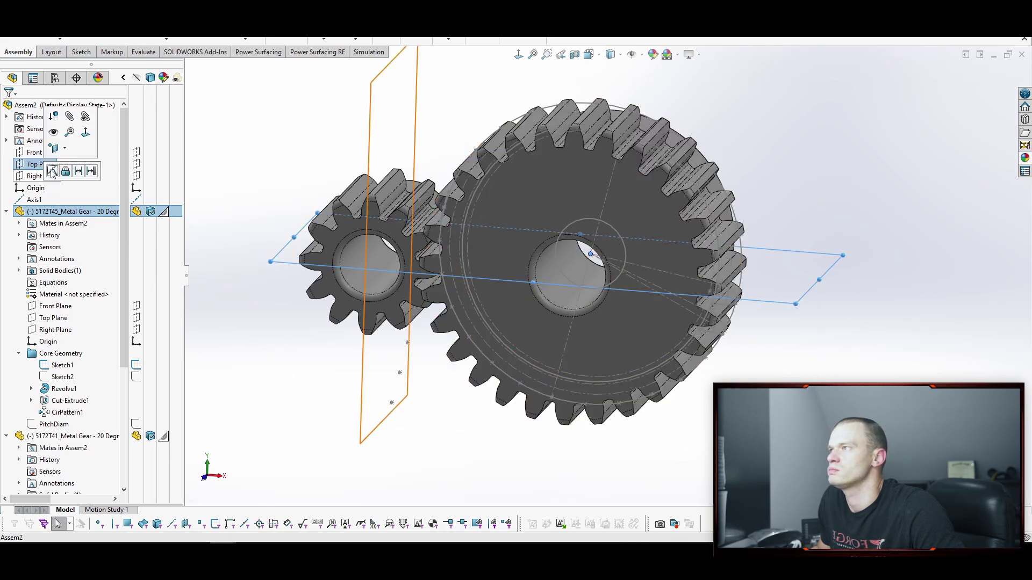
left_click(54, 171)
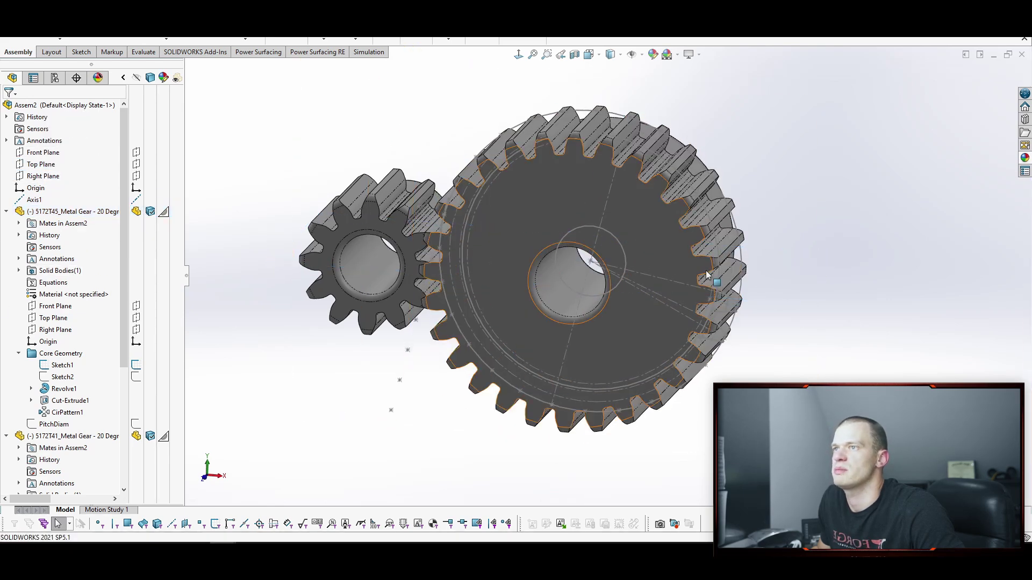
- Turn the large and small gears until their teeth mesh
left_click(664, 252)
mouse_move(666, 217)
left_mouse_down()
mouse_move(430, 280)
mouse_move(332, 358)
mouse_move(378, 228)
mouse_move(360, 417)
left_mouse_up()
left_click(799, 276)
middle_click_drag(799, 276, 785, 177)
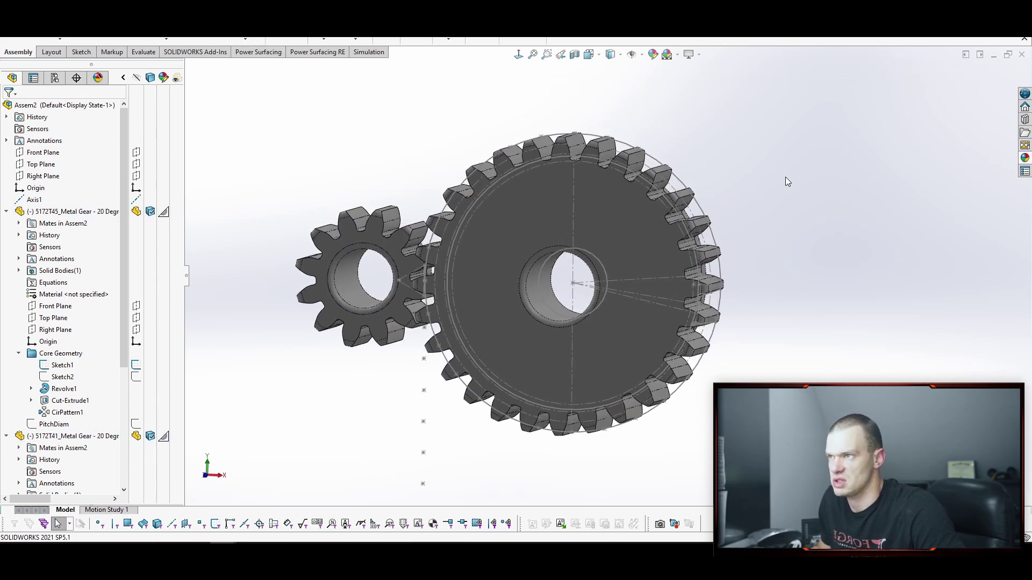
scroll(785, 176, "down", 2)
scroll(461, 295, "down", 4)
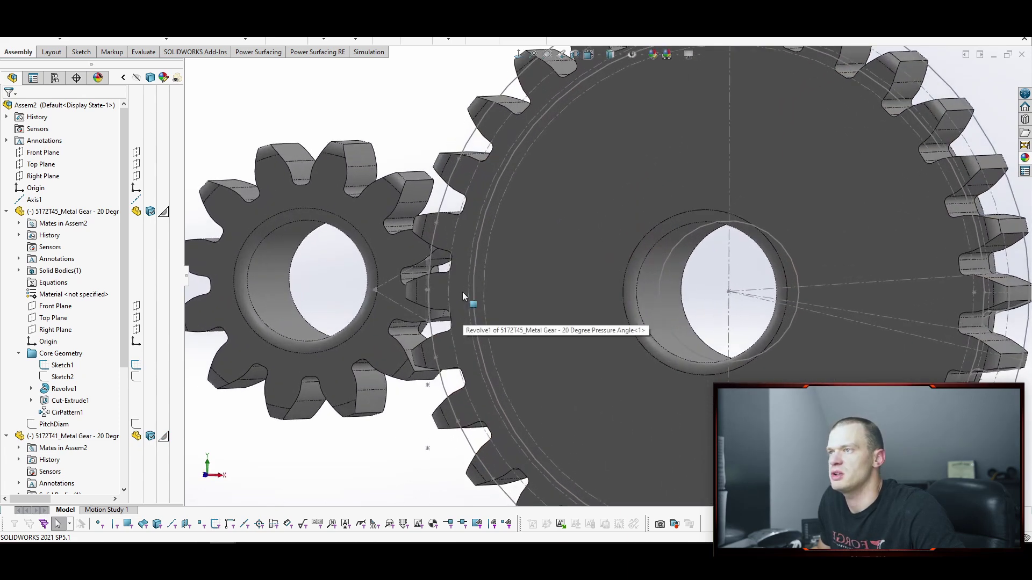
left_click_drag(424, 300, 427, 296)
mouse_move(428, 297)
middle_mouse_down()
mouse_move(433, 281)
mouse_move(437, 302)
middle_mouse_up()
scroll(461, 301, "up", 1)
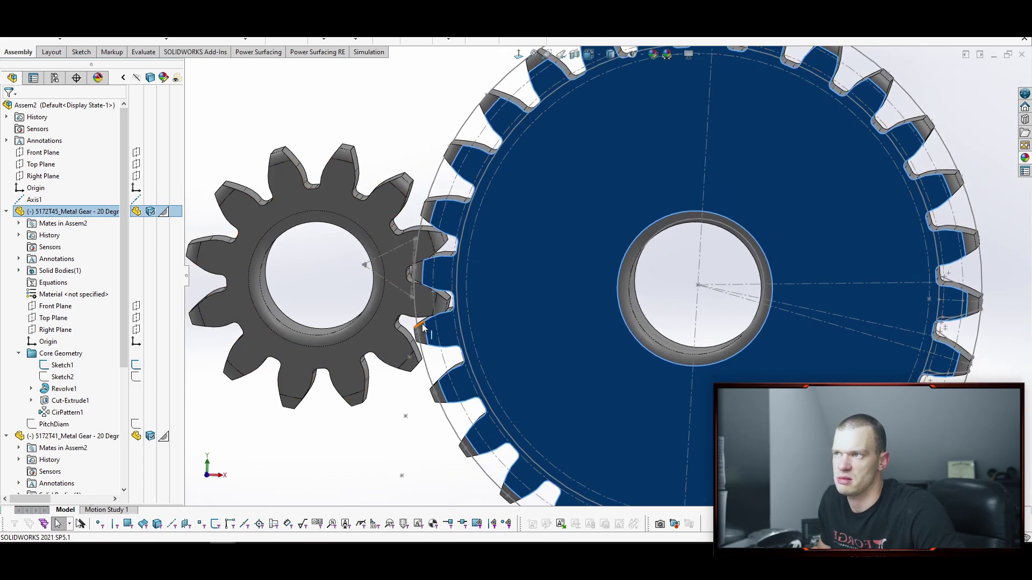
scroll(467, 289, "up", 5)
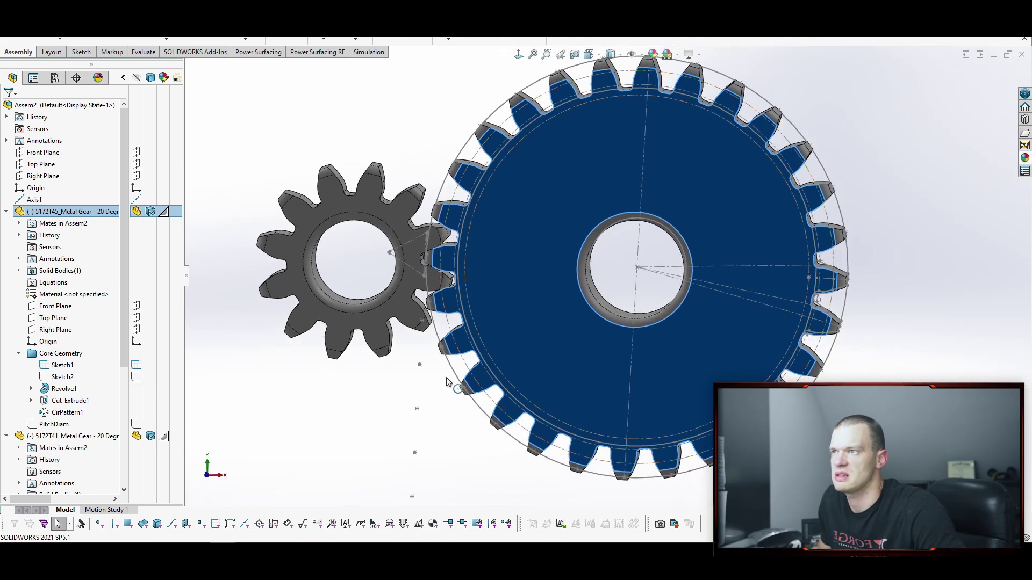
left_click(720, 312)
middle_click_drag(719, 311, 716, 318)
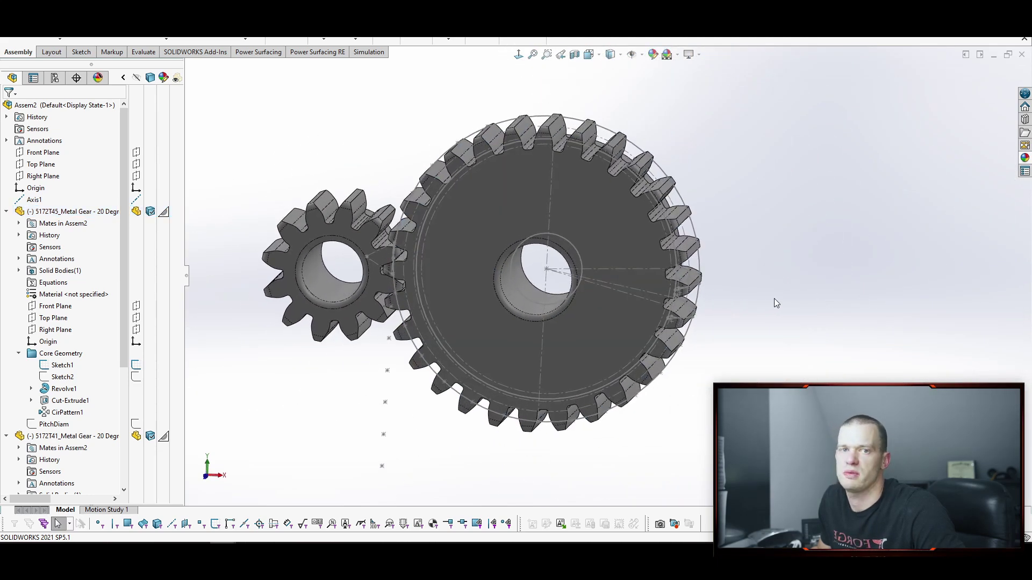
middle_click_drag(774, 298, 768, 321)
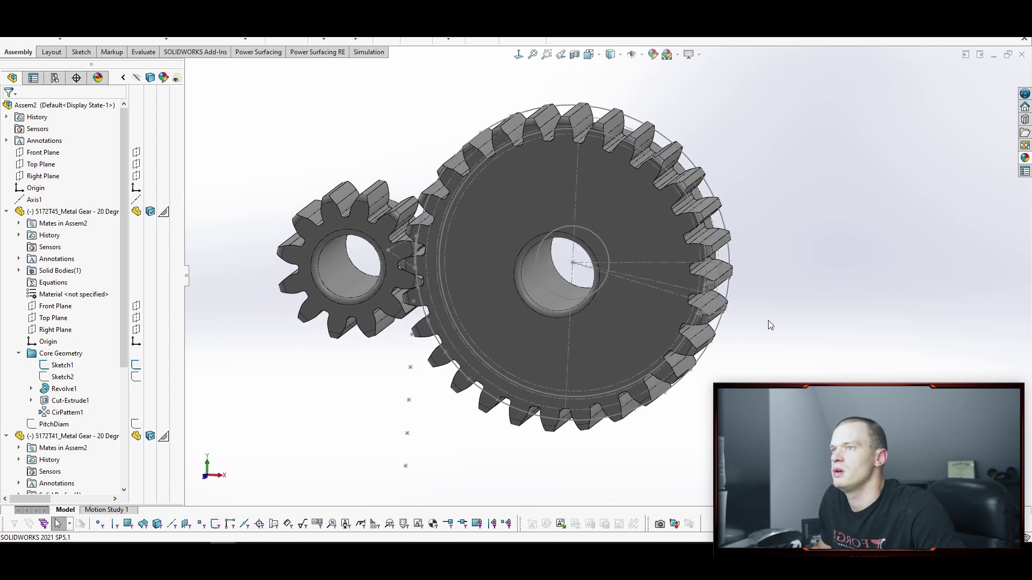
- Hide the large gear's sketch circles and centrelines
left_click(594, 233)
left_click(642, 186)
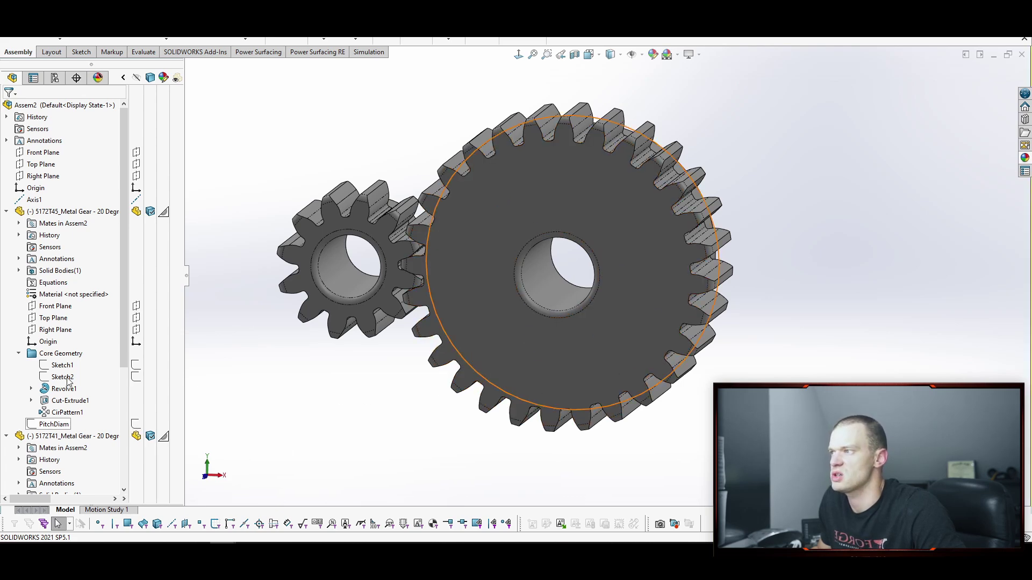
scroll(92, 408, "down", 5)
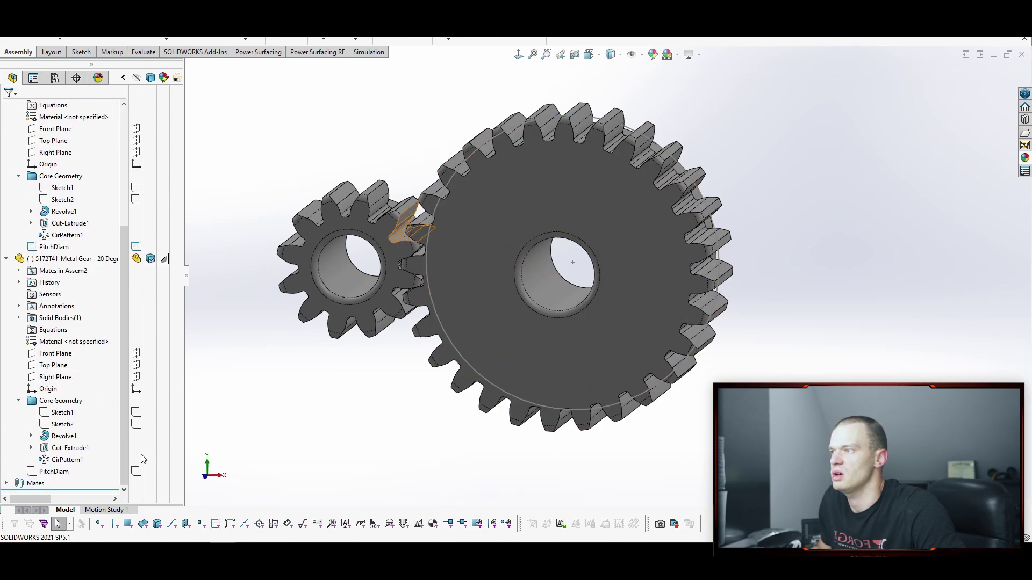
middle_click_drag(369, 397, 360, 417)
- Add GearMate1 between the two gears' pitch-diameter circles at 1.5in : 3.5in
right_click(317, 164)
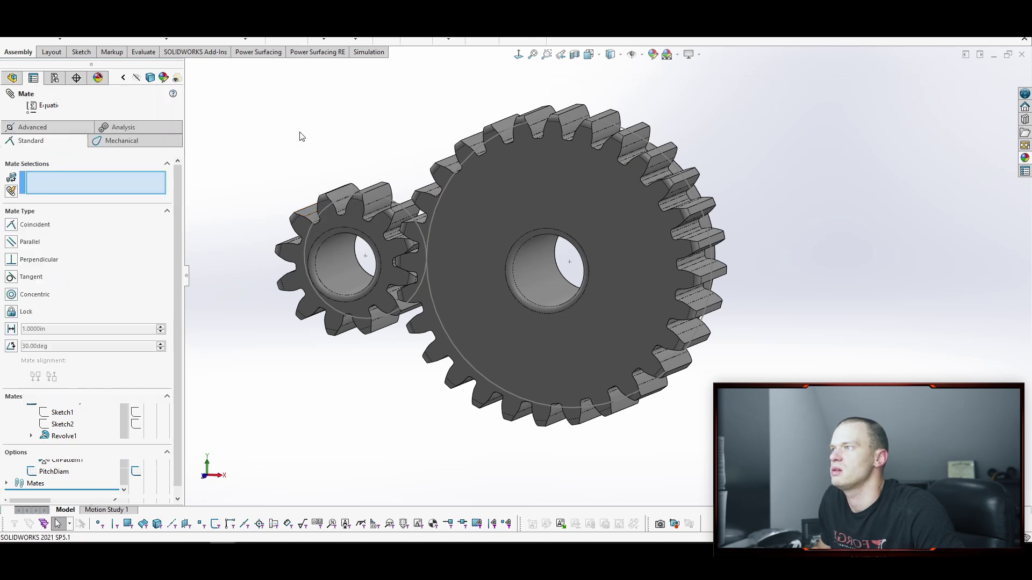
left_click(129, 141)
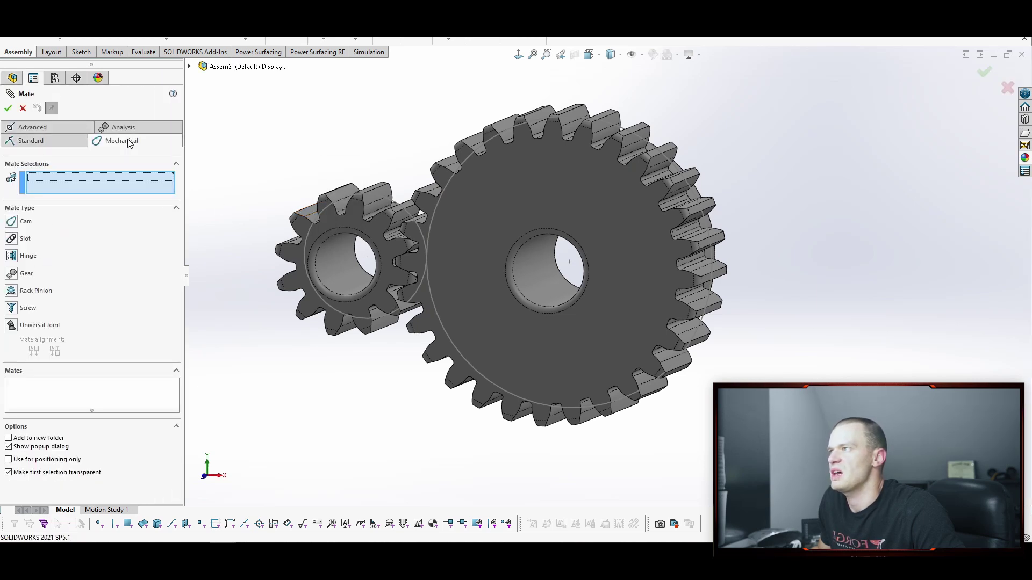
left_click(11, 274)
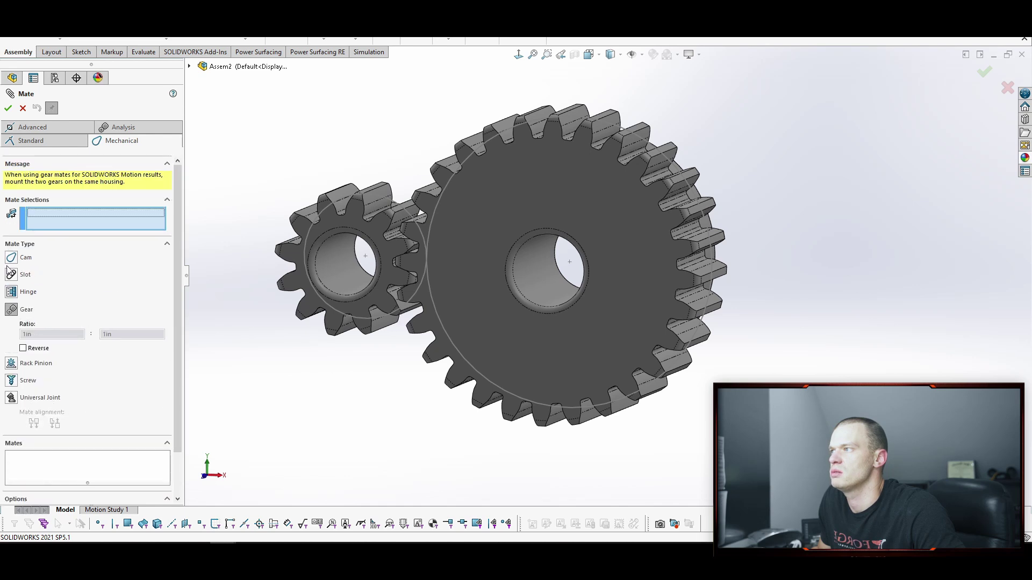
left_click(421, 236)
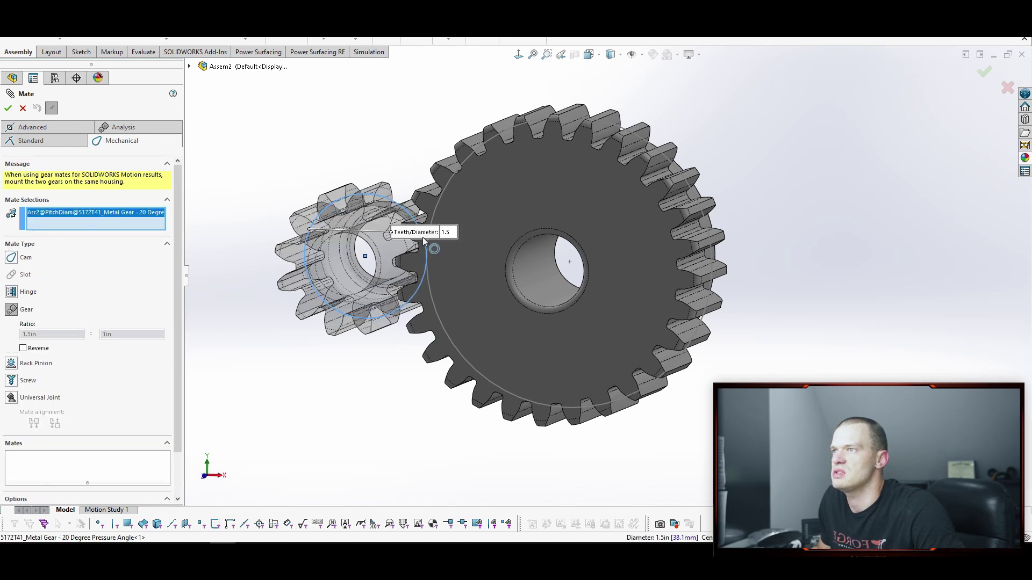
left_click(429, 289)
left_click(8, 109)
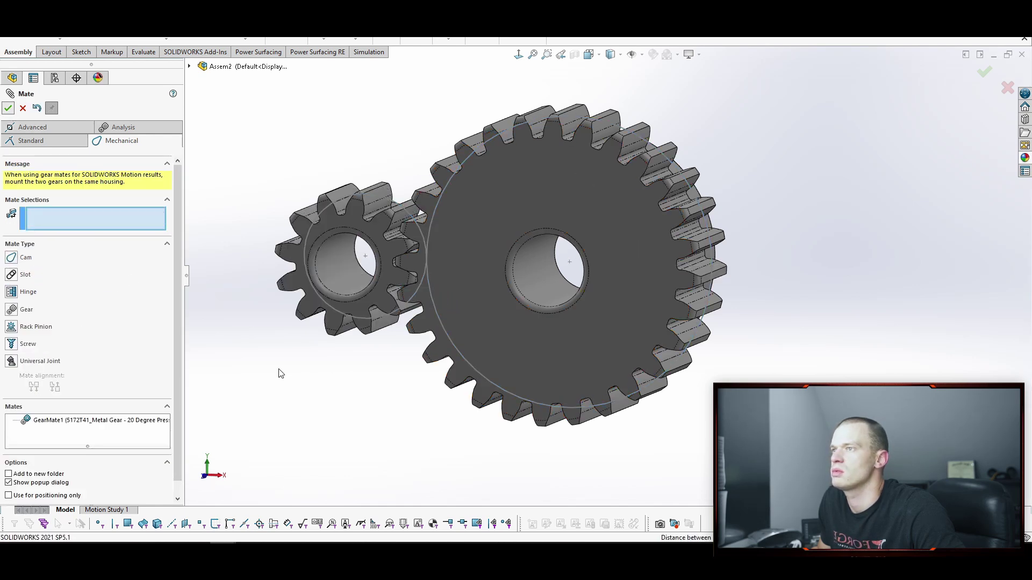
left_click(22, 109)
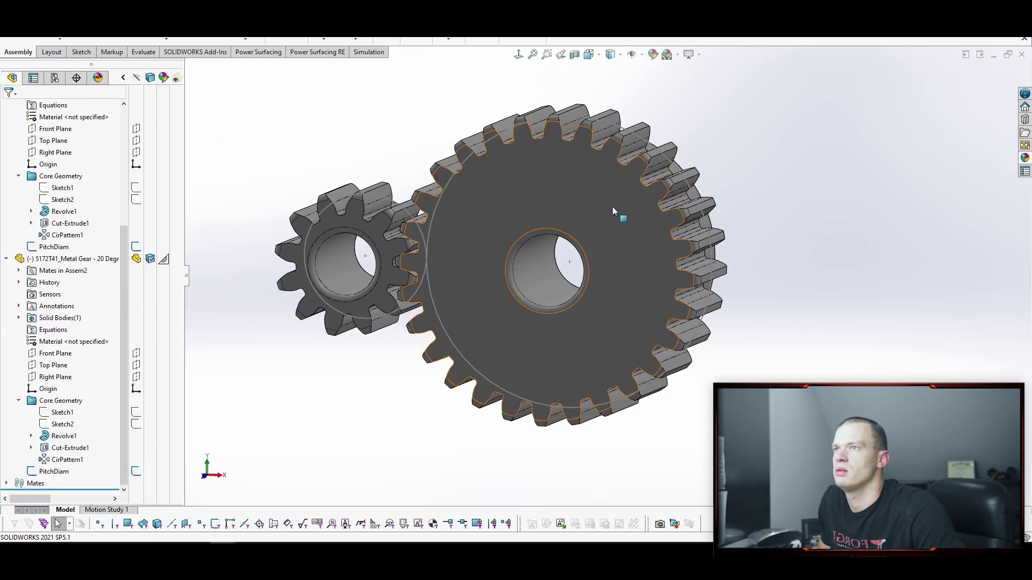
- Drag the large gear so both gears turn together in mesh, then clear the selection
left_click_drag(613, 207, 519, 394)
left_click(730, 137)
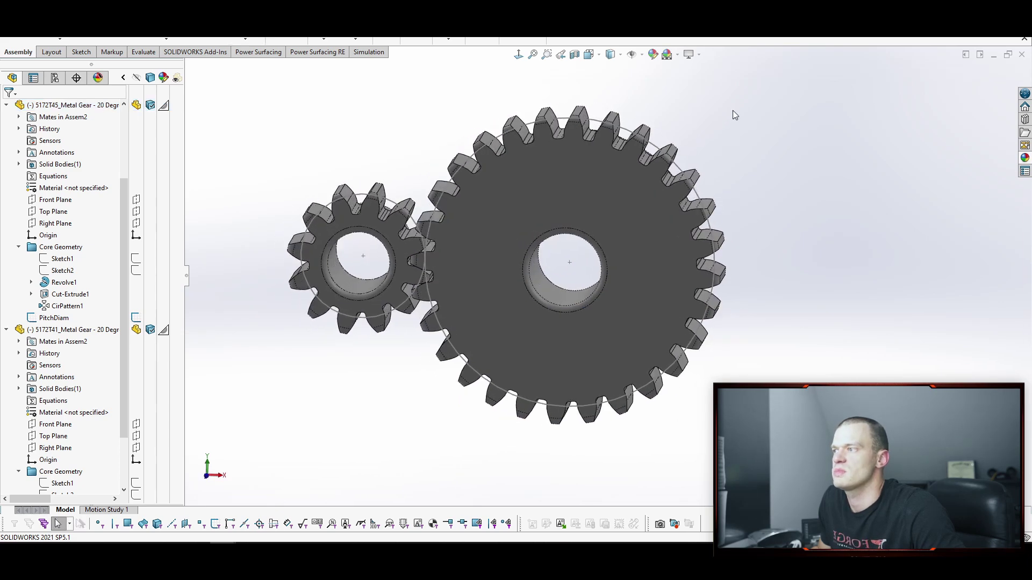
scroll(84, 425, "down", 2)
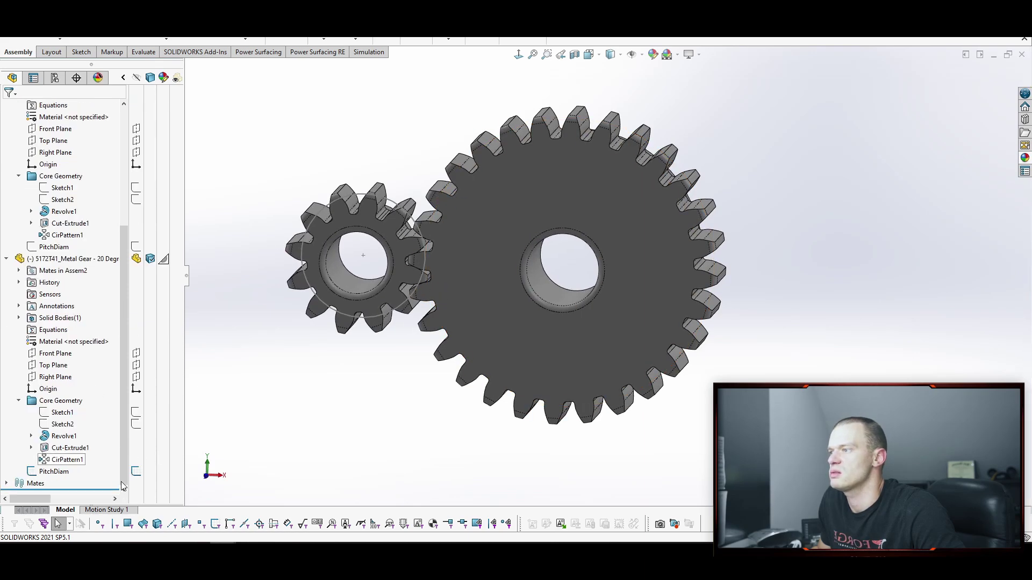
- Orbit to an angled view to inspect the meshed tooth sides
mouse_move(388, 400)
middle_mouse_down()
mouse_move(396, 388)
mouse_move(385, 408)
middle_mouse_up()
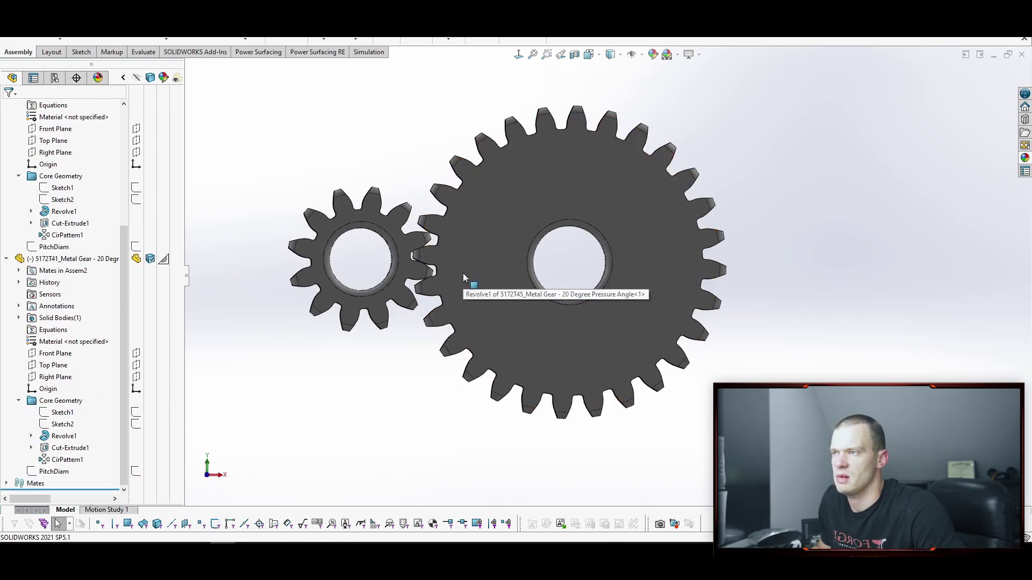
left_click_drag(463, 273, 430, 283)
middle_click_drag(428, 285, 426, 280)
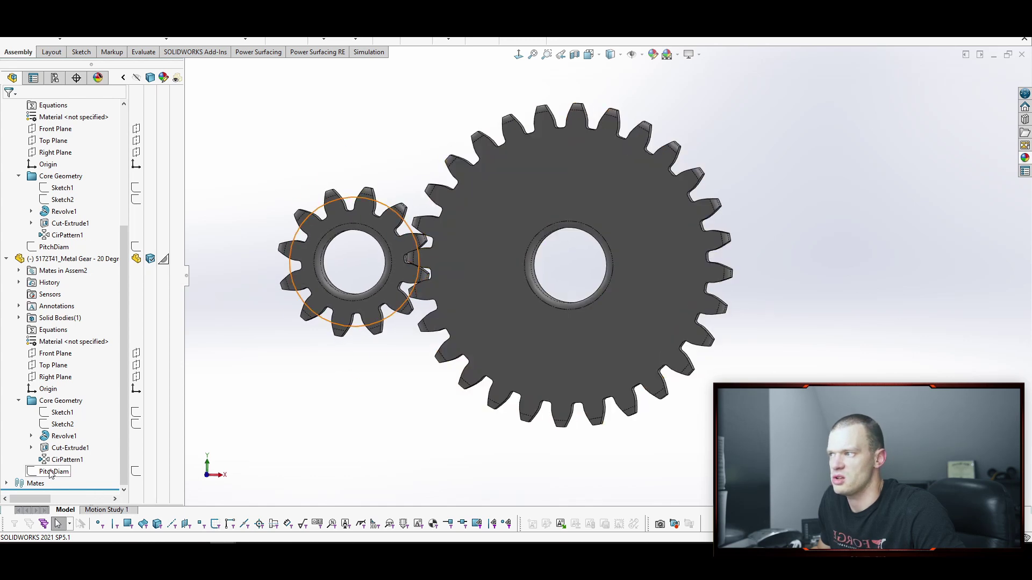
middle_click_drag(356, 415, 374, 399)
middle_click_drag(450, 334, 406, 312)
middle_click_drag(413, 261, 418, 266)
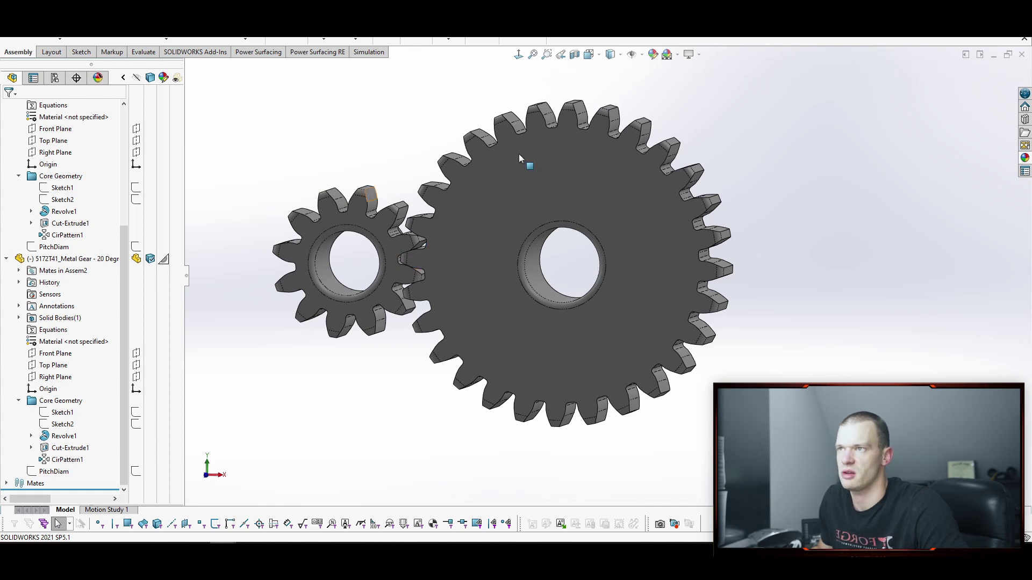
key("Left")
key("Left")
key("Left")
key("Left")
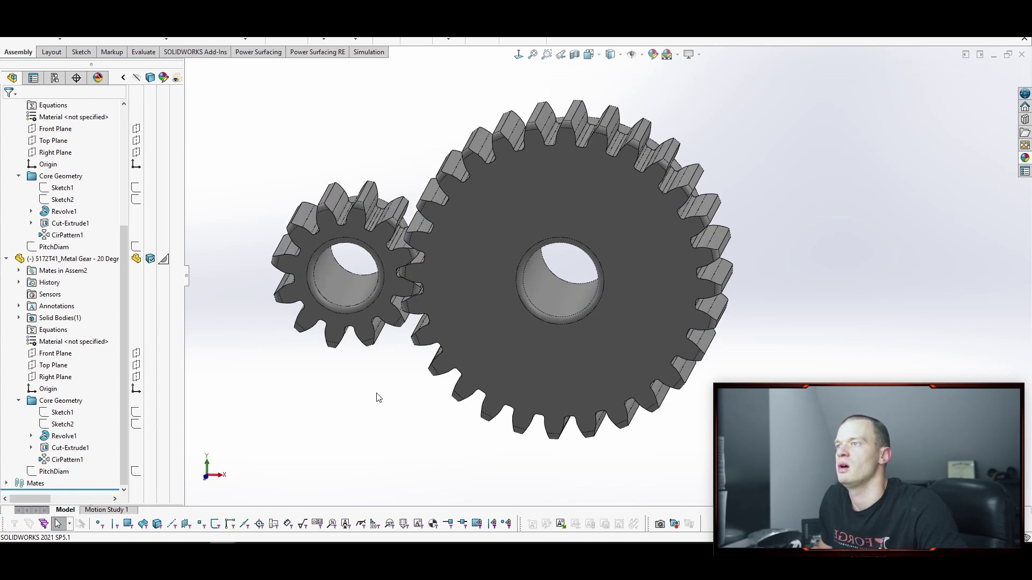